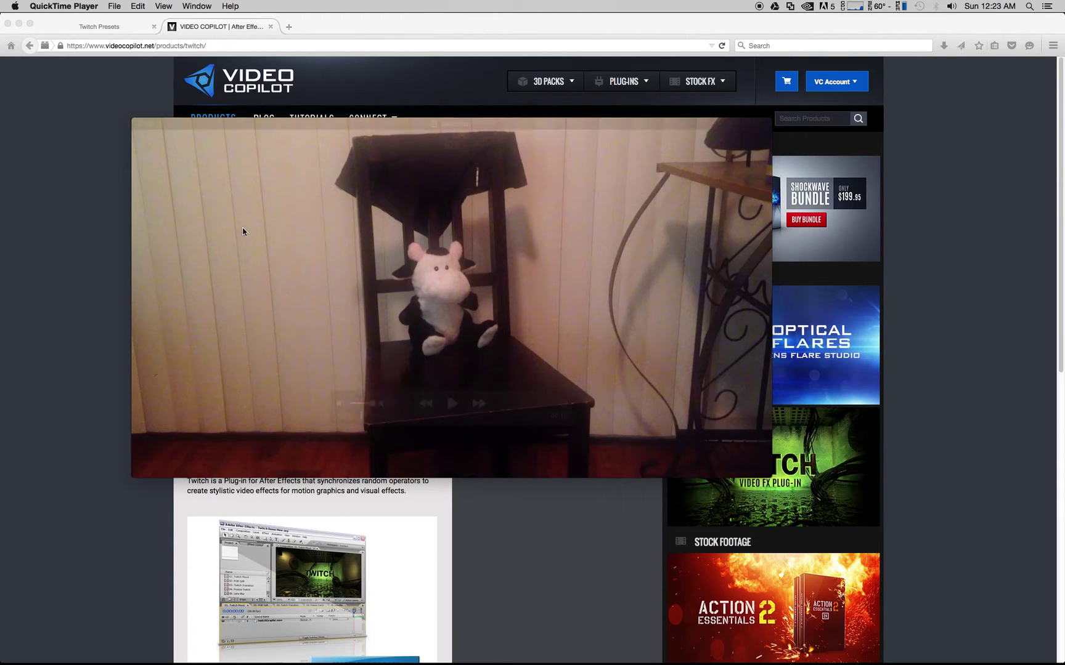
# Play bear.mov in QuickTime Player, move its window aside, and cancel the accidental quit
pyautogui.moveTo(513, 237)
pyautogui.press('space')
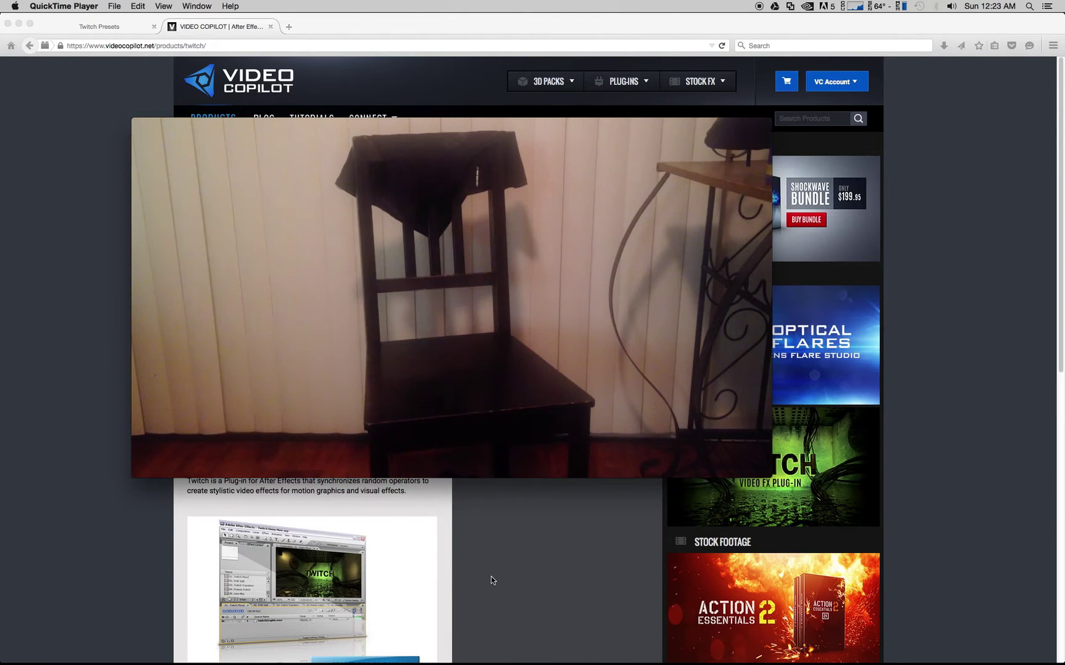
pyautogui.moveTo(448, 440)
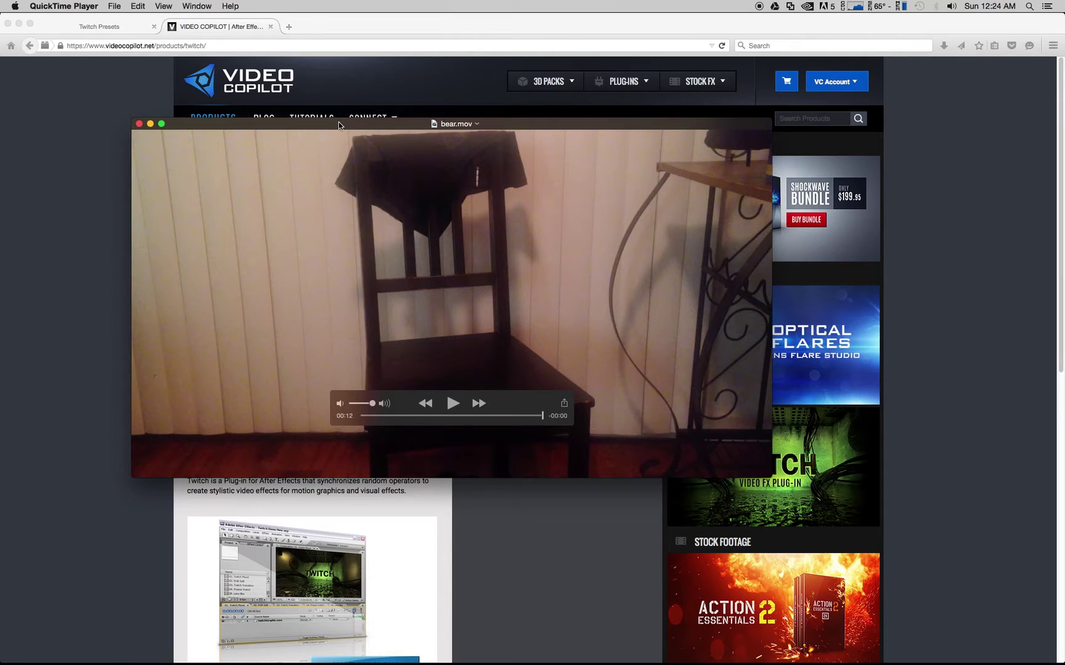
pyautogui.moveTo(338, 122); pyautogui.dragTo(246, 147)
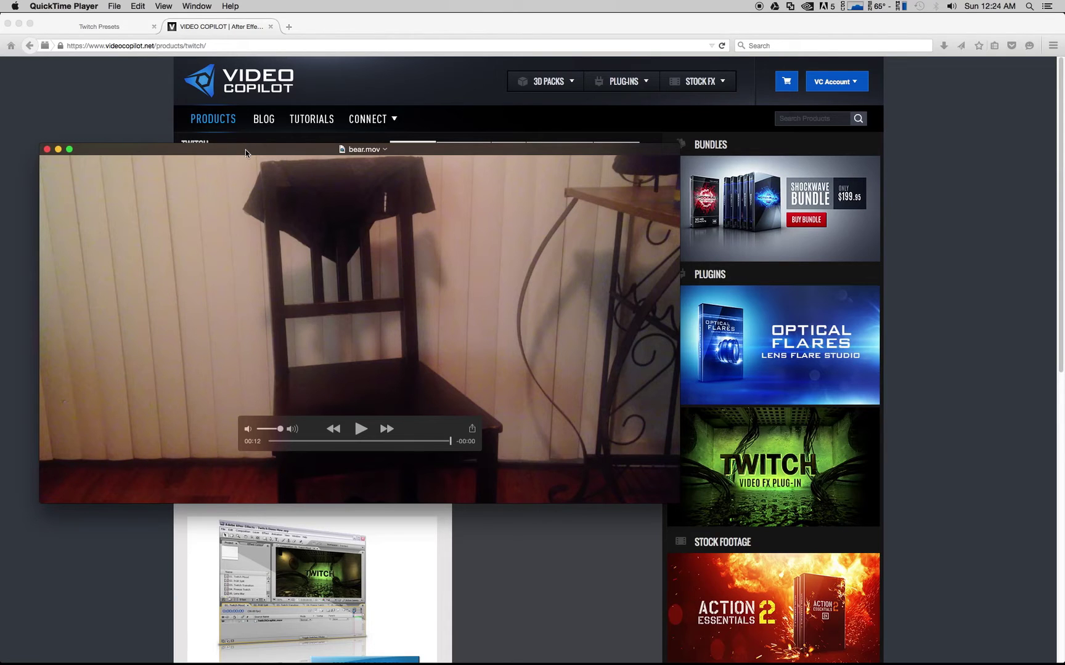
pyautogui.press('super+q')
pyautogui.press('Escape')
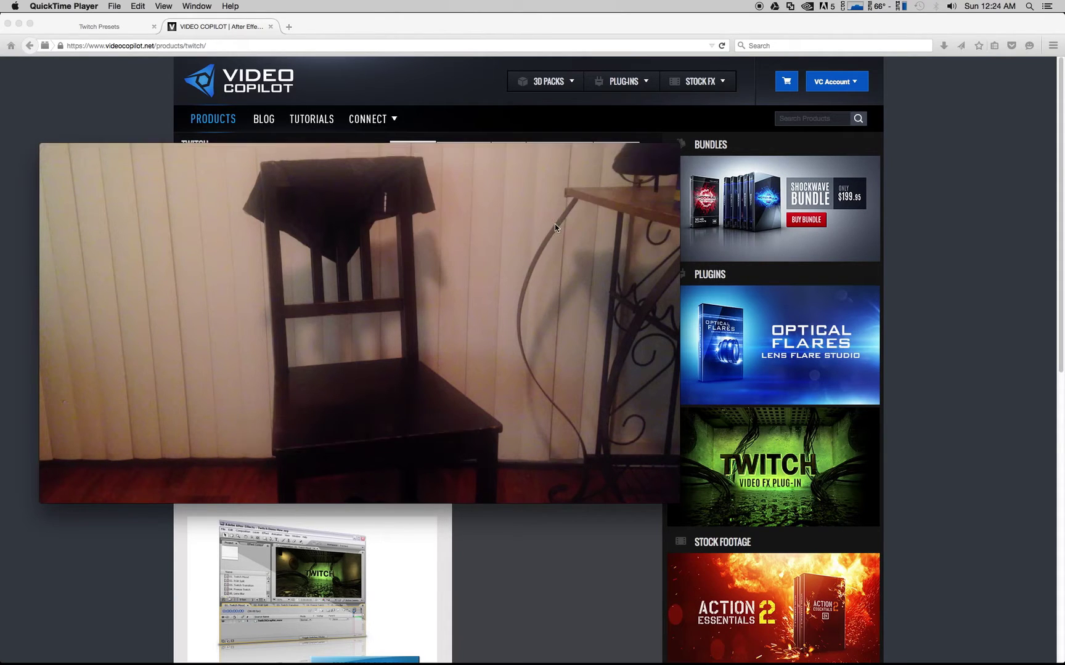
# Minimize bear.mov and scroll the Twitch Presets gallery down to the TRANSITION previews
pyautogui.click(59, 150)
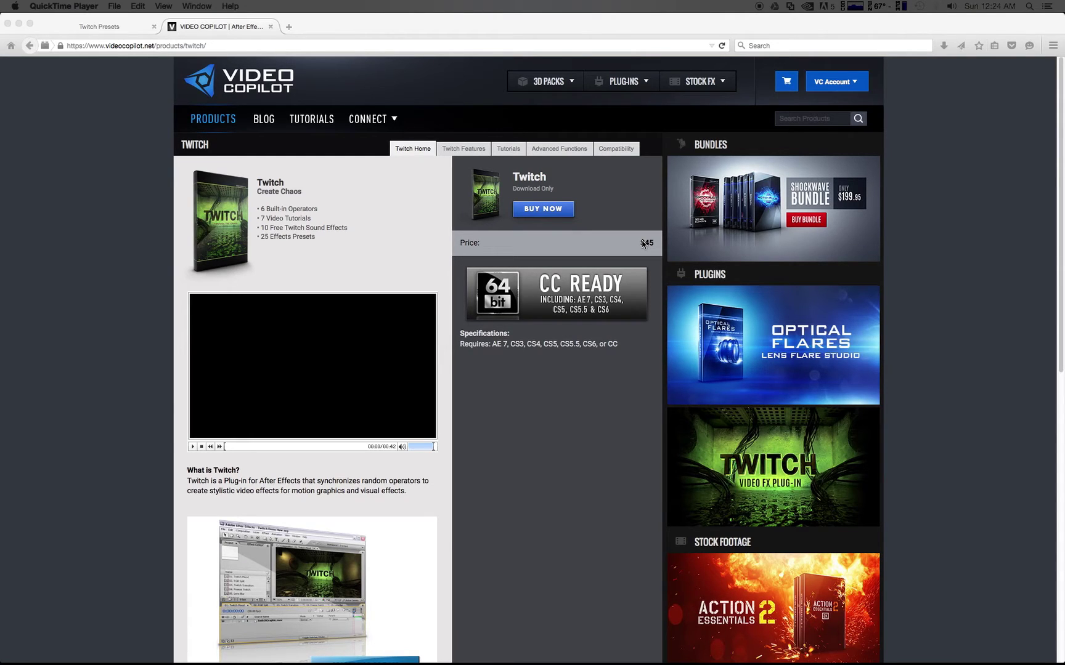
pyautogui.click(99, 27)
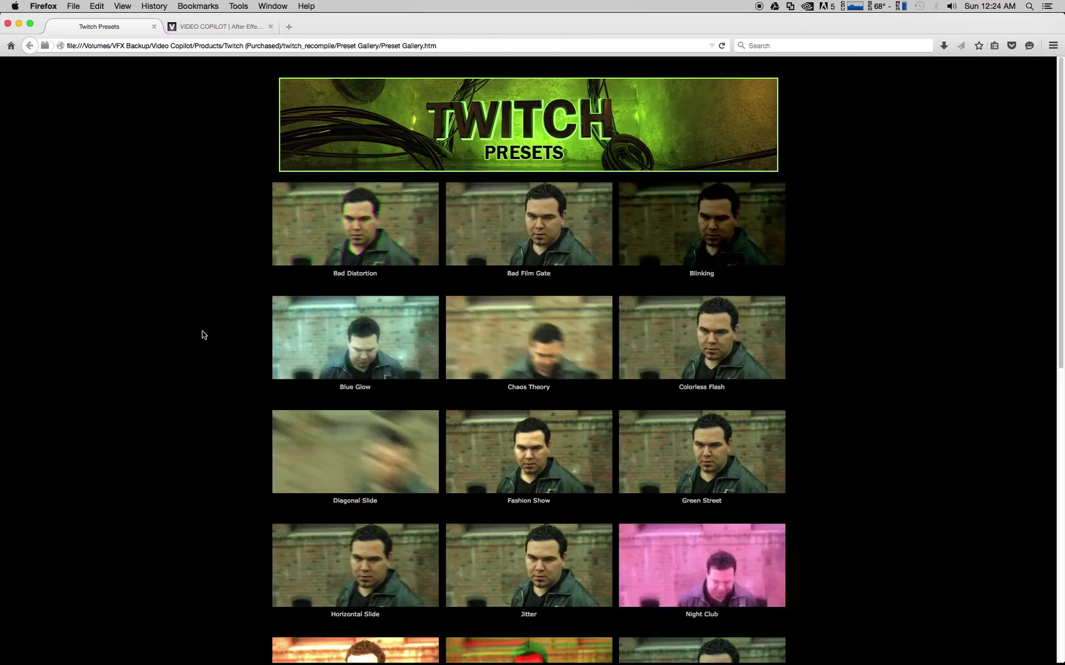
pyautogui.scroll(-10, 829, 253)
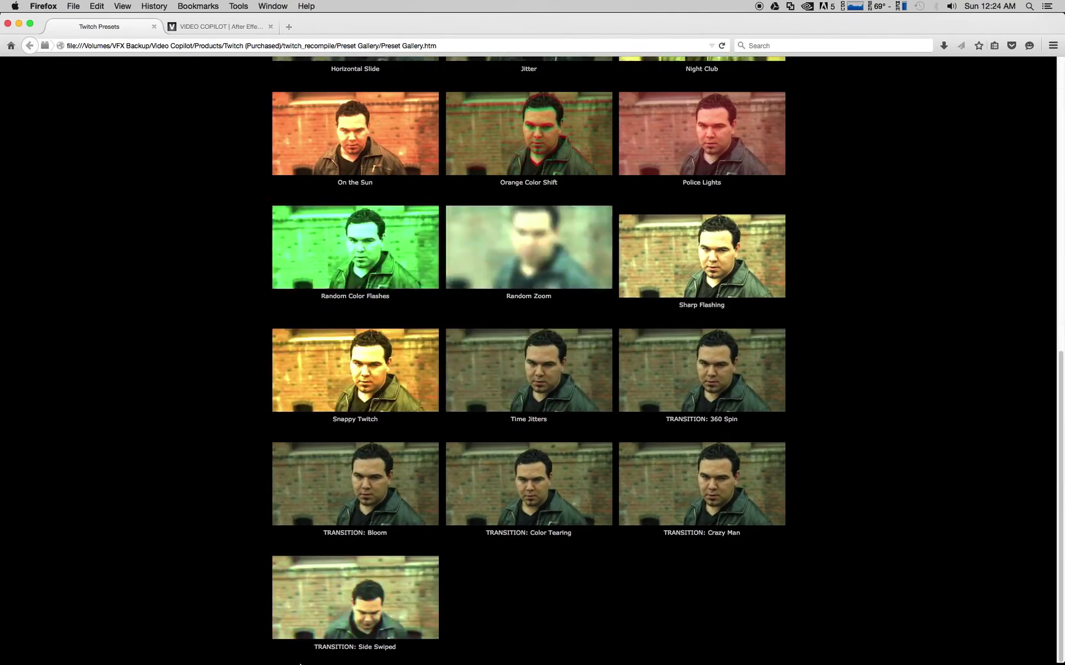
# Close the current After Effects project without saving changes
pyautogui.moveTo(297, 655)
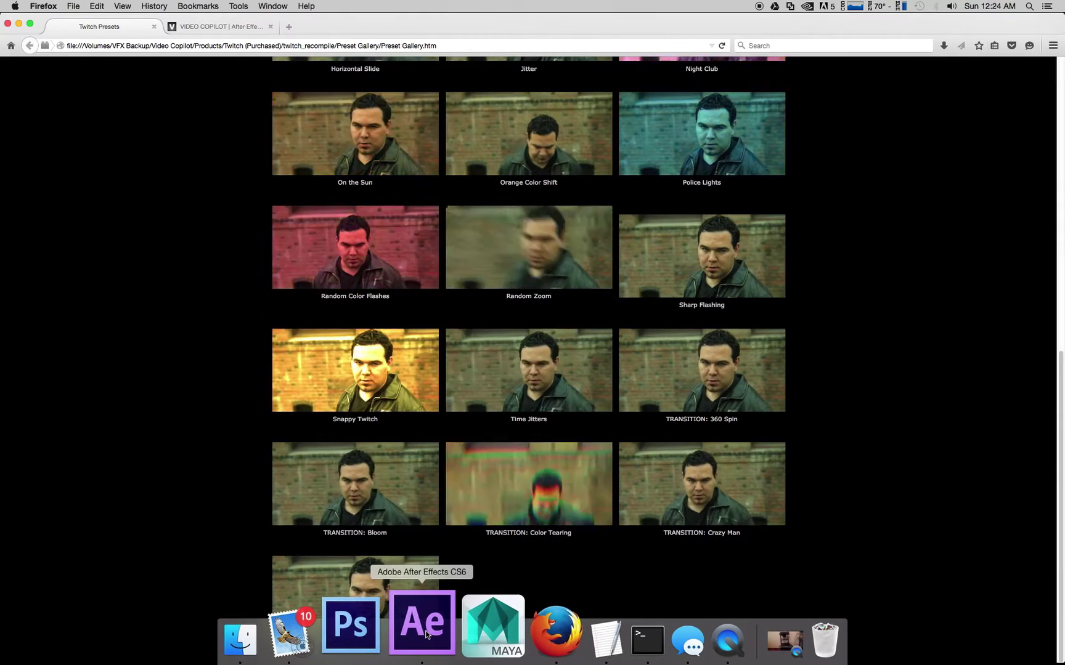
pyautogui.click(480, 632)
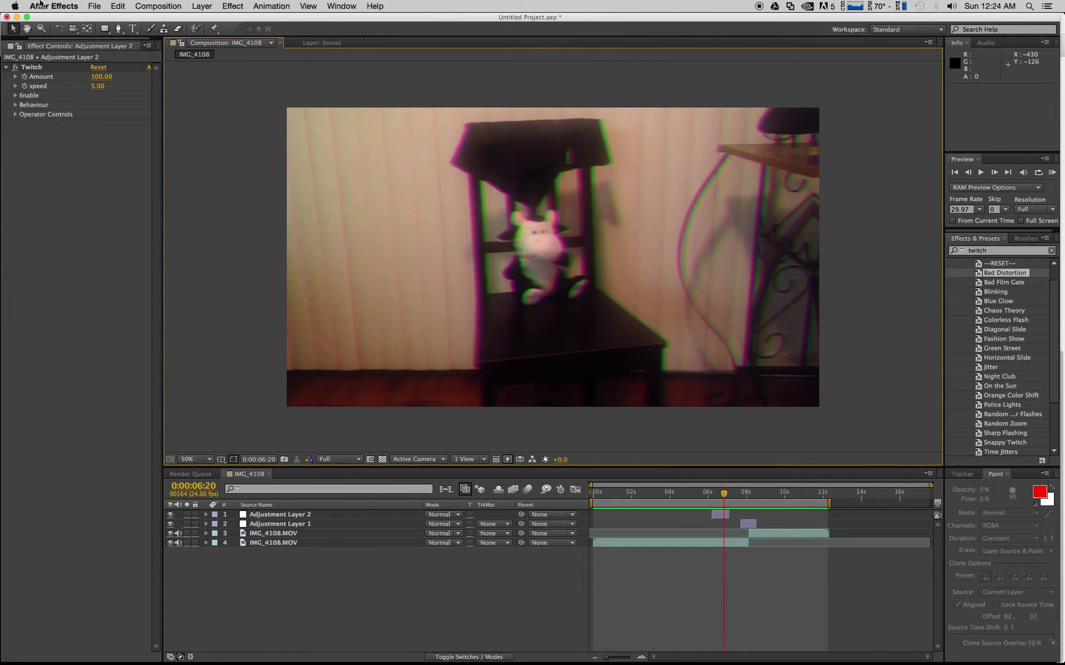
pyautogui.click(93, 7)
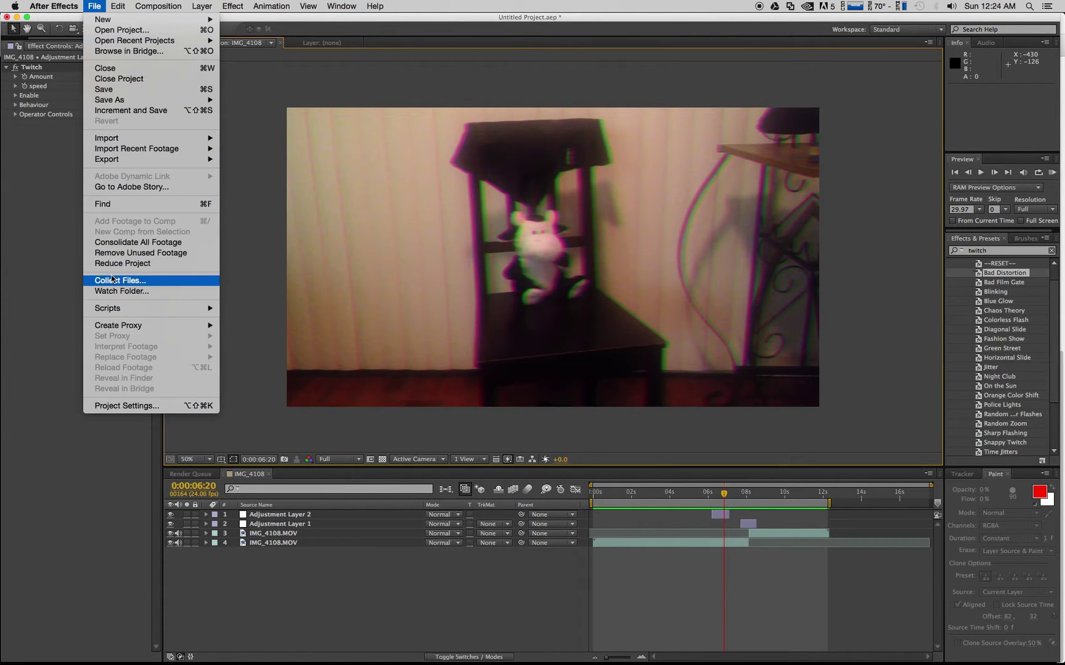
pyautogui.moveTo(105, 20)
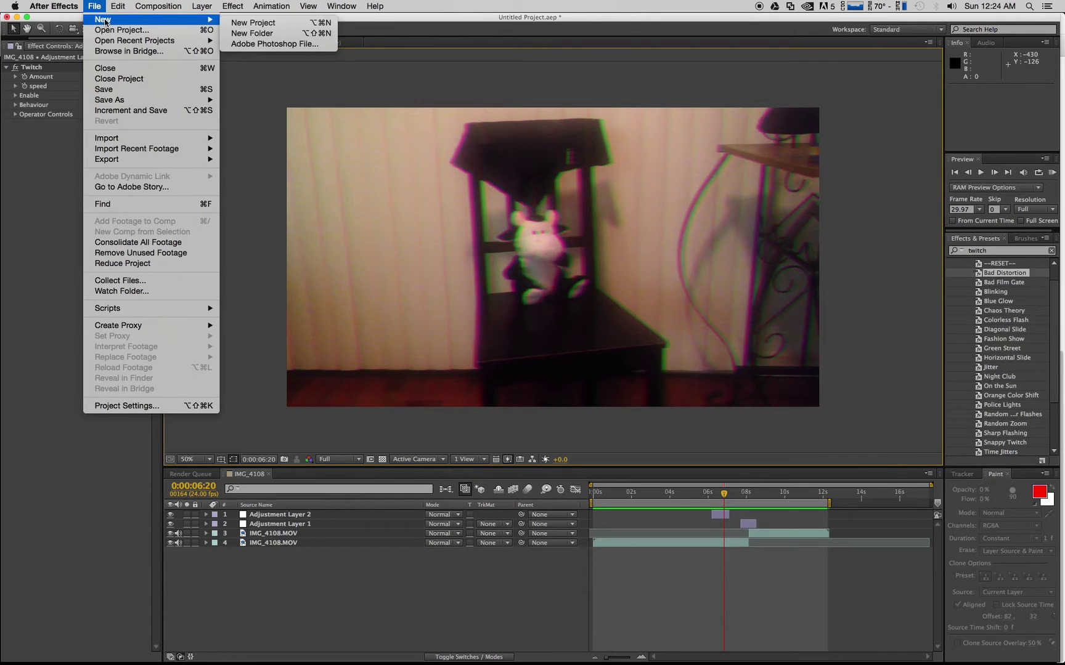
pyautogui.click(117, 79)
pyautogui.click(502, 357)
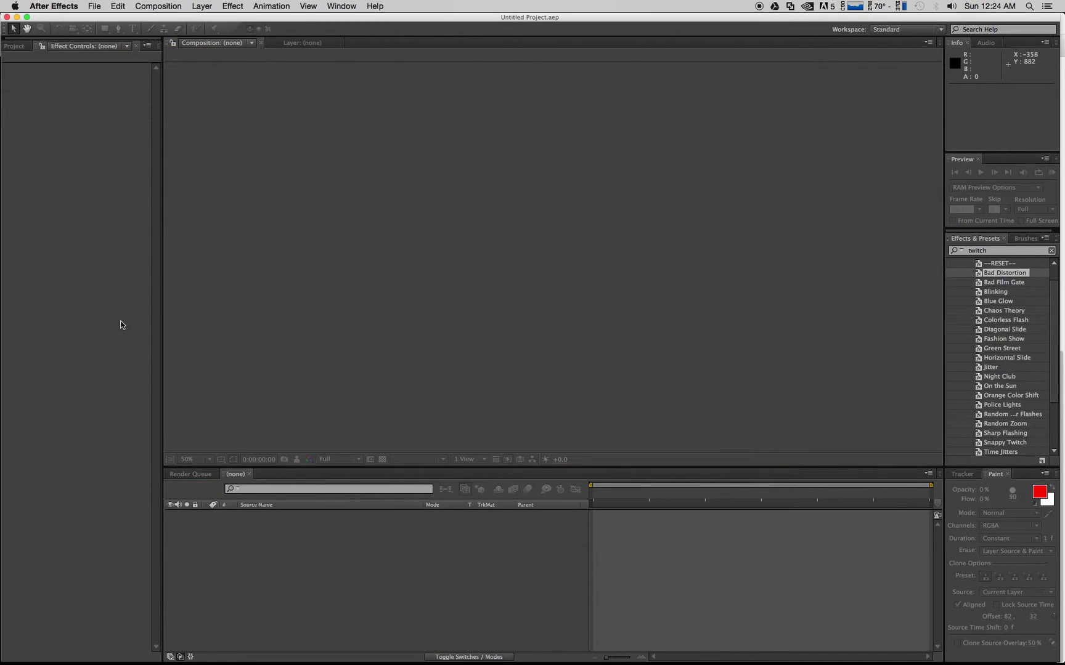
# Import IMG_4108.MOV, make a composition from it, and scrub to about one second
pyautogui.moveTo(1, 117); pyautogui.dragTo(86, 119)
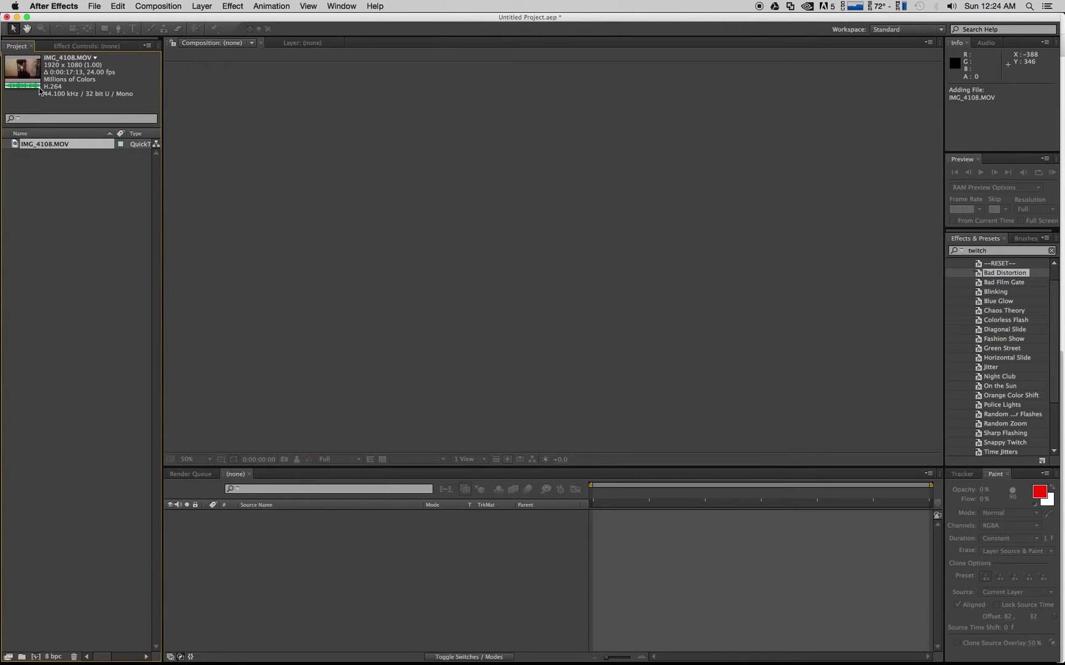
pyautogui.moveTo(45, 146); pyautogui.dragTo(255, 562)
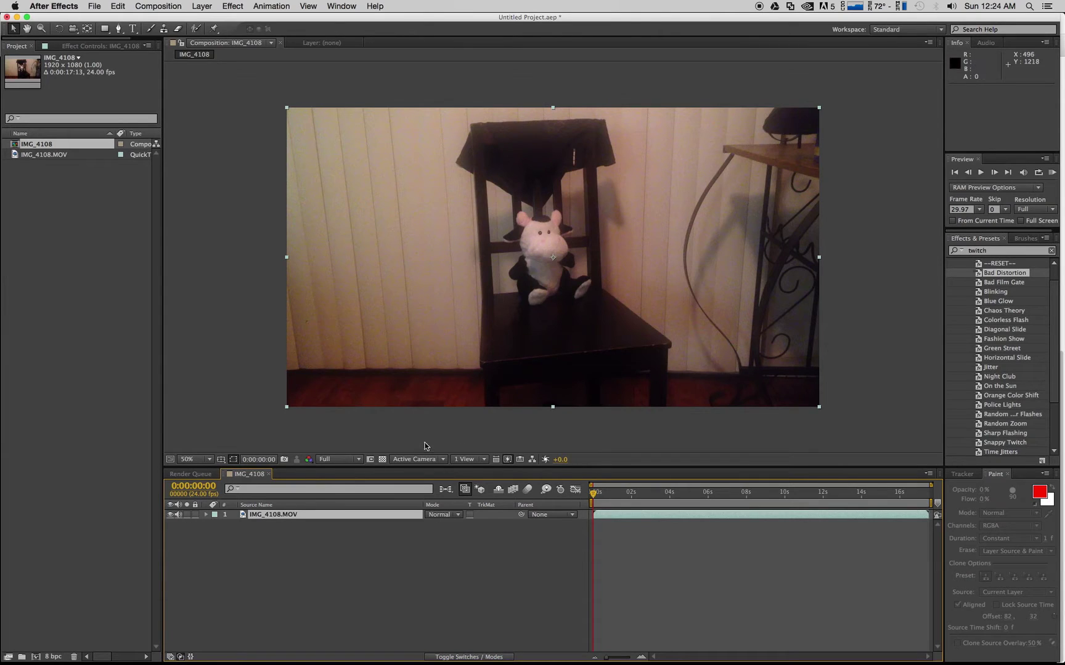
pyautogui.moveTo(594, 494); pyautogui.dragTo(778, 509)
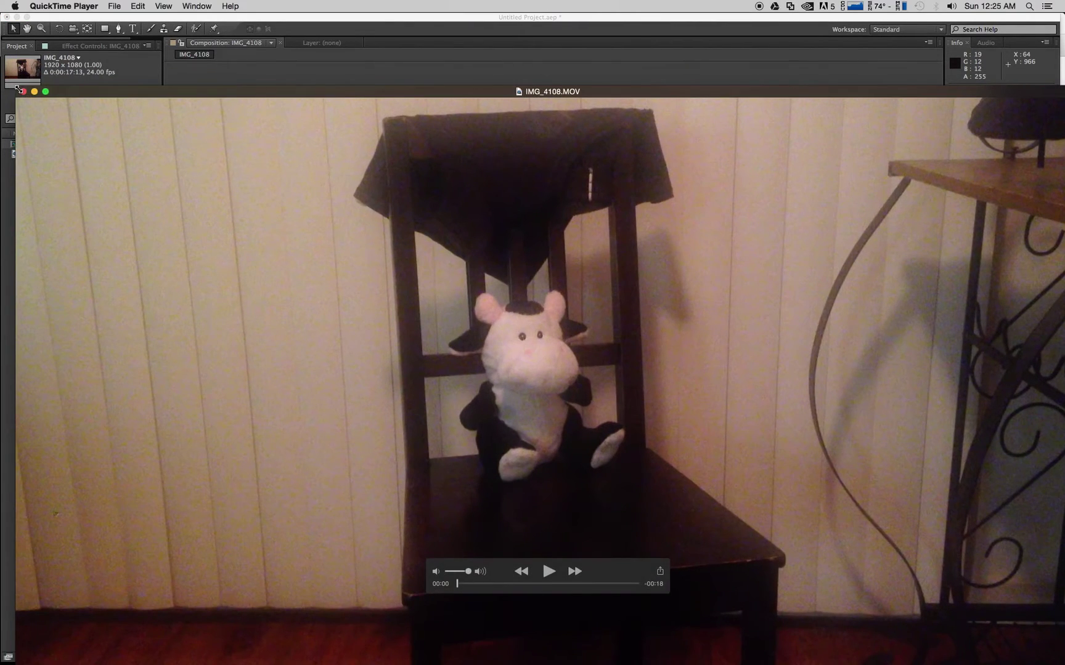
# Enlarge the IMG_4108.MOV player, play it from about 6 seconds, then close the window
pyautogui.click(45, 91)
pyautogui.doubleClick(504, 328)
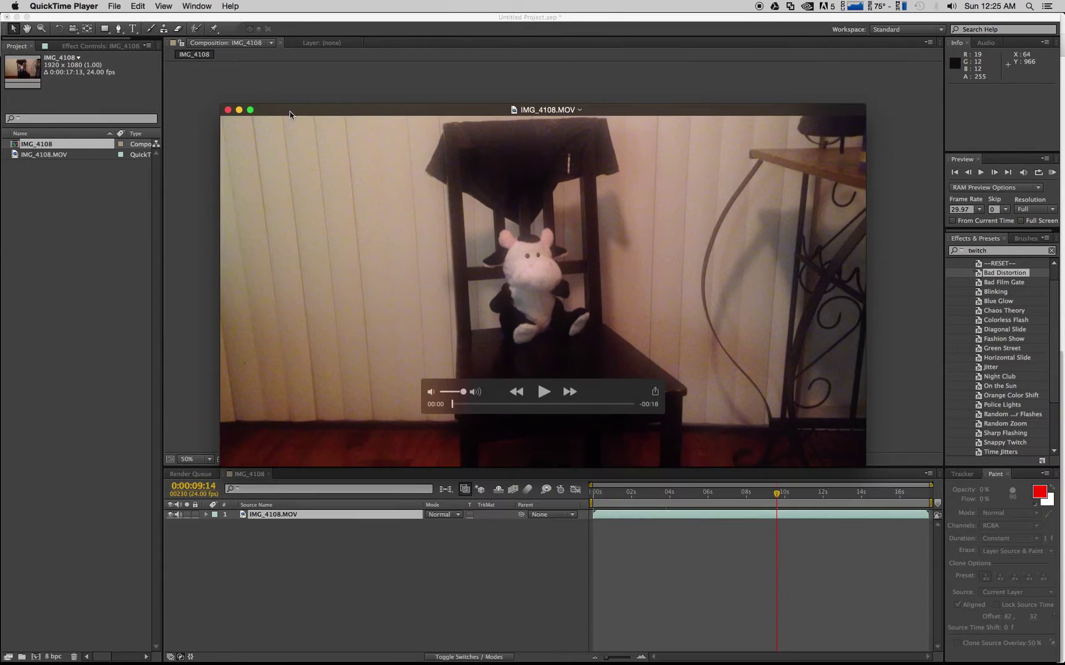
pyautogui.click(542, 392)
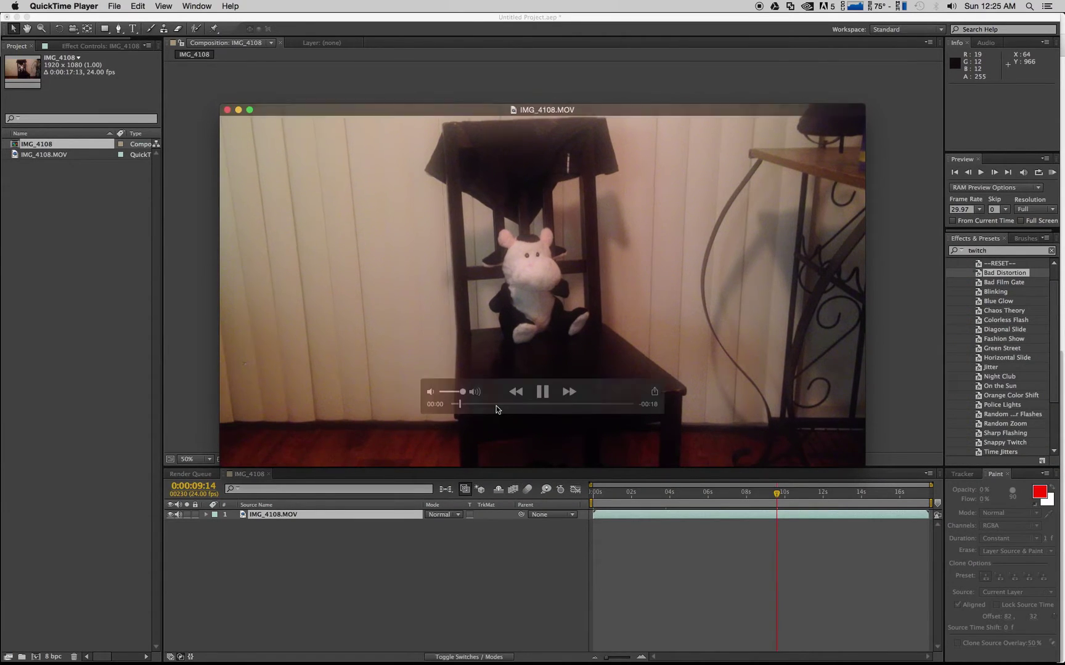
pyautogui.click(512, 404)
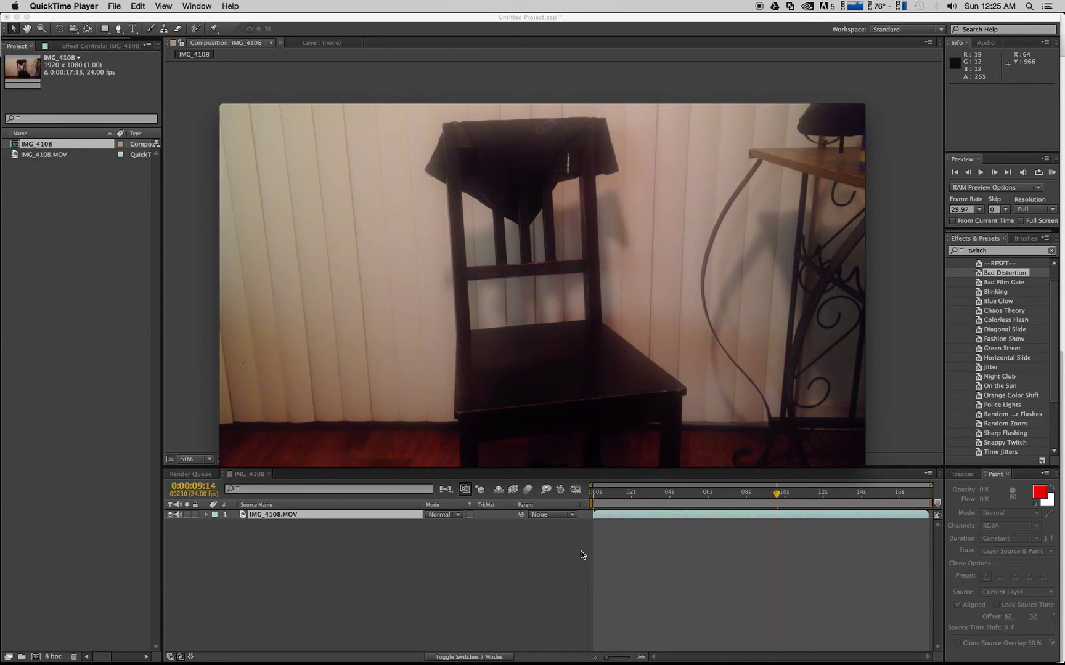
pyautogui.moveTo(423, 329)
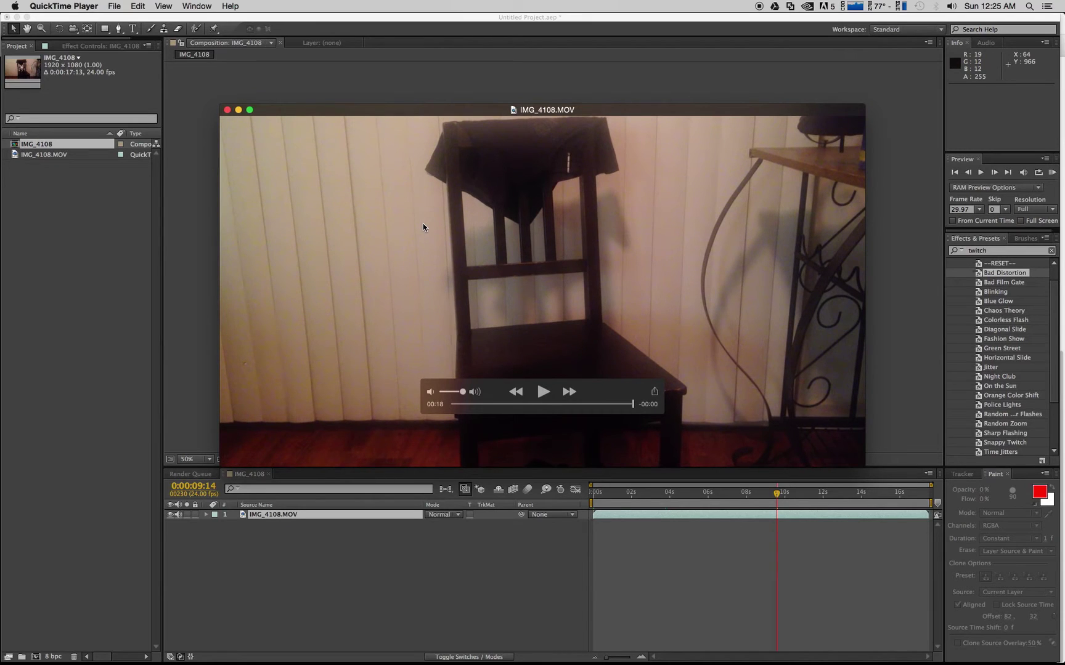
pyautogui.moveTo(371, 110); pyautogui.dragTo(293, 125)
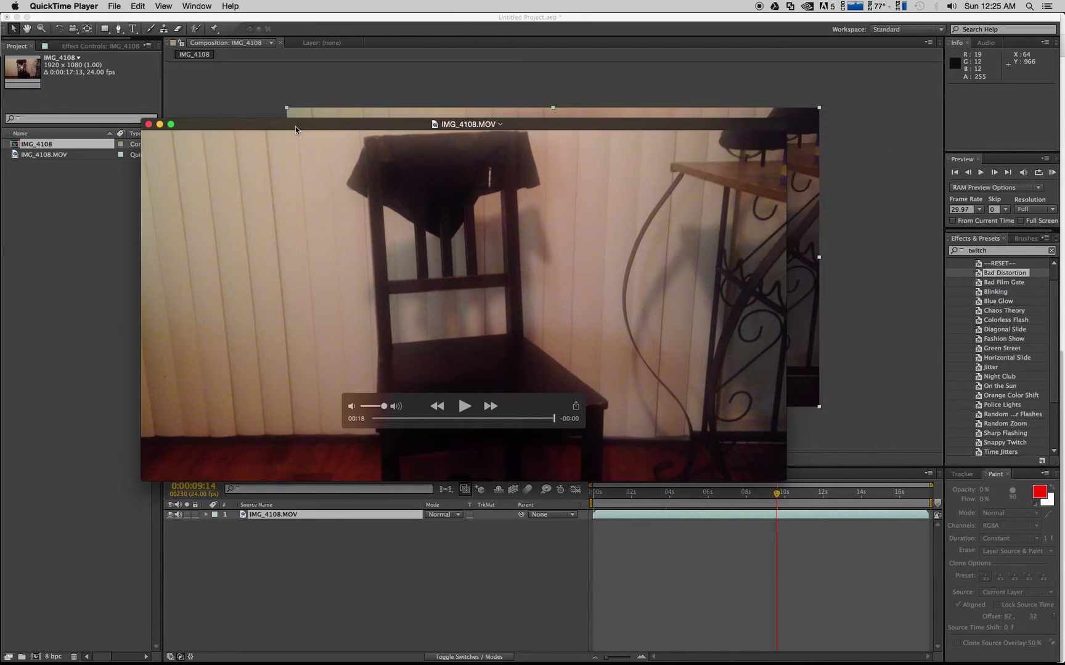
pyautogui.click(148, 124)
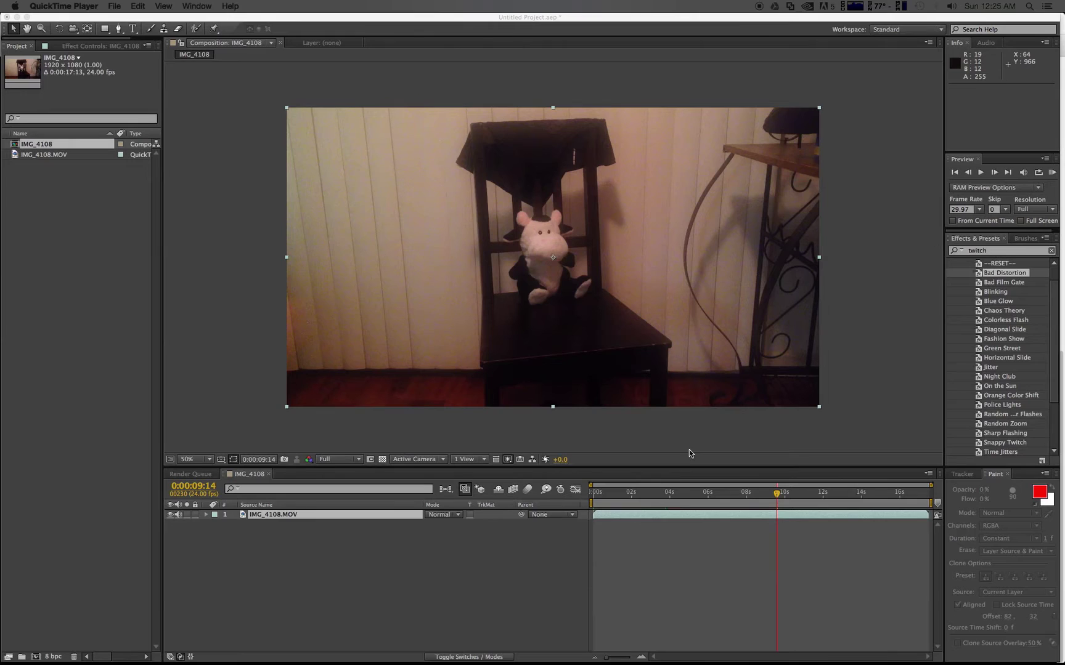
# Split the footage at 7:16 with Cmd+Shift+D and trim the later layer to end at 12:17
pyautogui.click(776, 498)
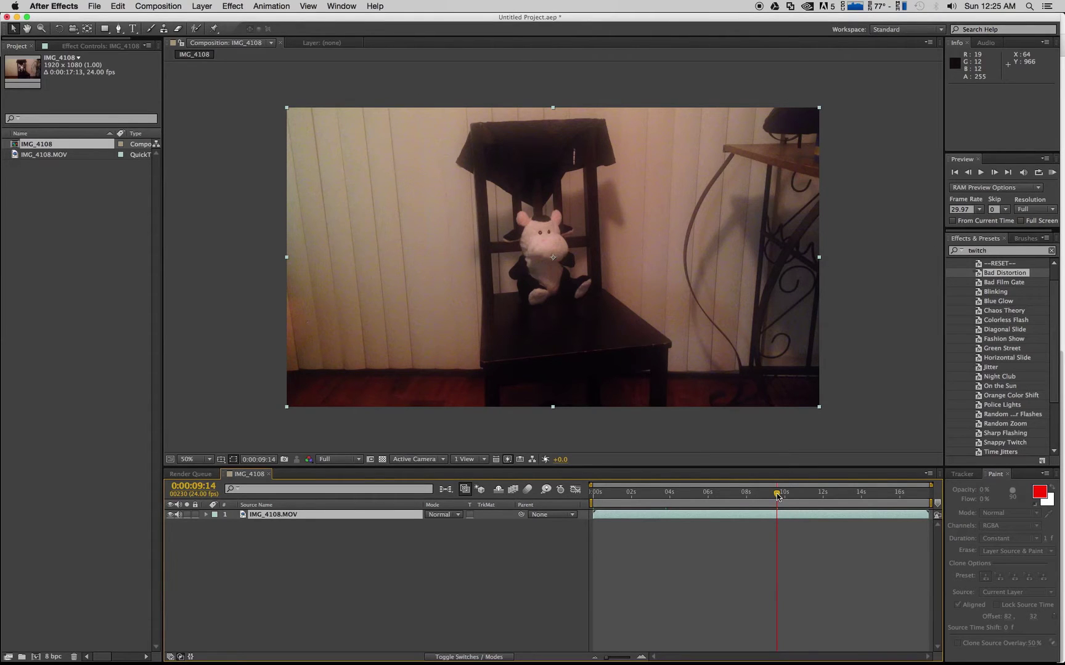
pyautogui.moveTo(777, 497); pyautogui.dragTo(740, 501)
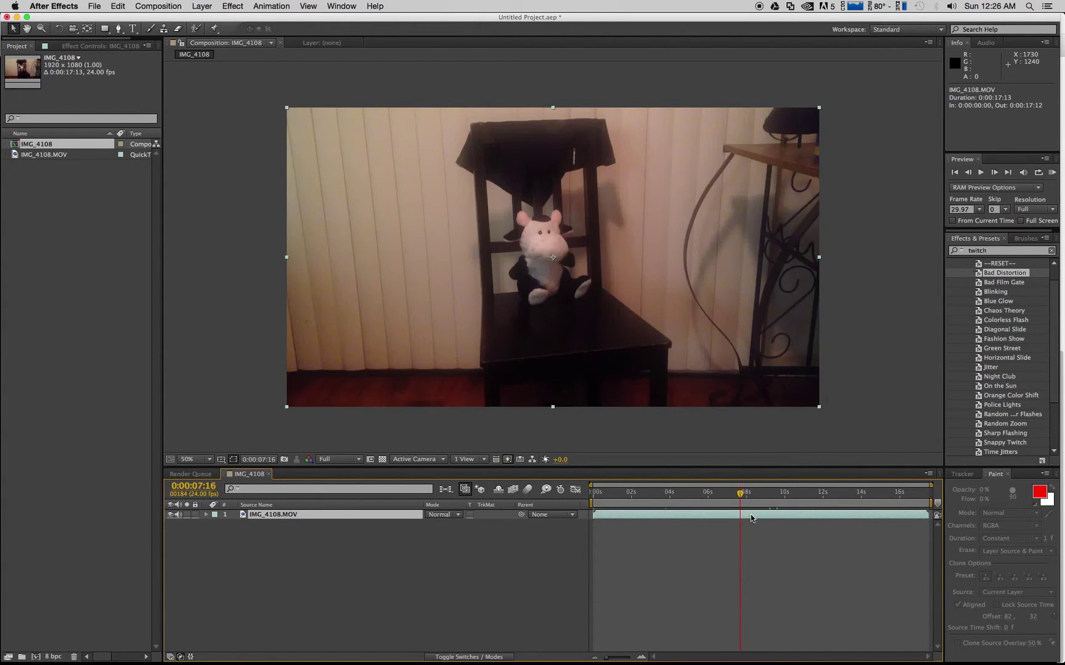
pyautogui.press('super+shift+d')
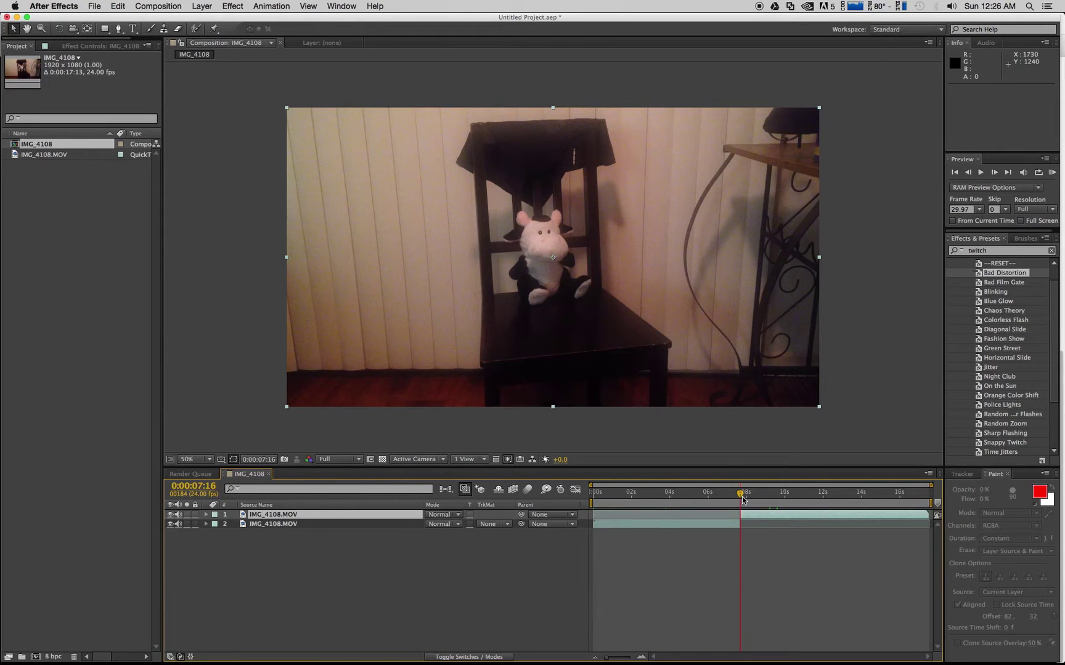
pyautogui.moveTo(743, 501); pyautogui.dragTo(833, 501)
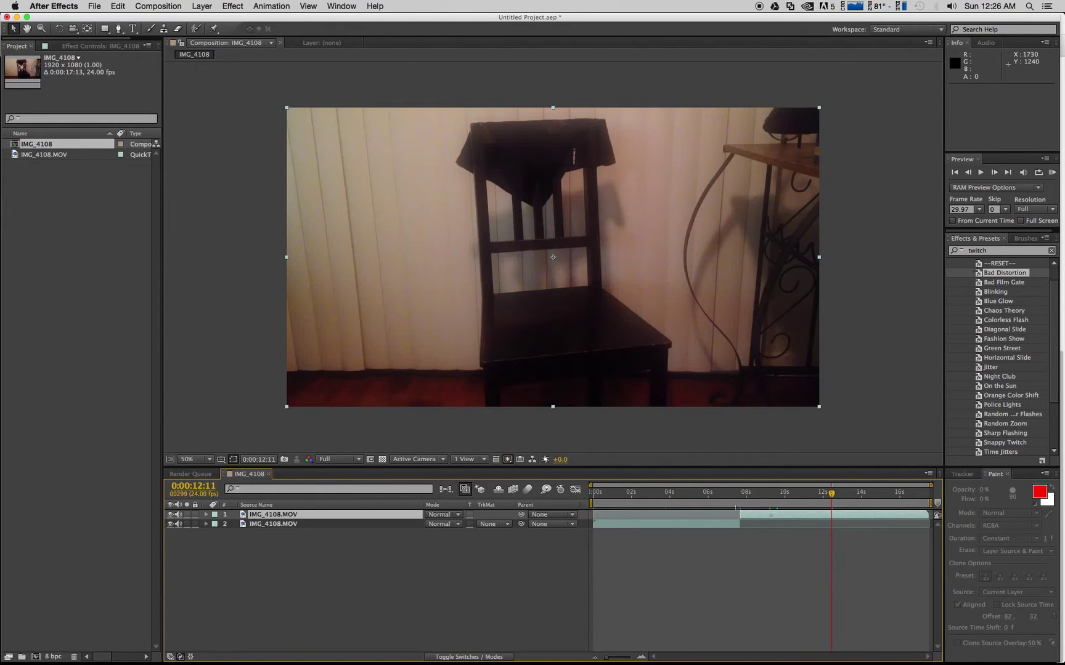
pyautogui.moveTo(740, 514)
pyautogui.mouseDown()
pyautogui.moveTo(822, 519)
pyautogui.moveTo(757, 517)
pyautogui.moveTo(739, 502)
pyautogui.mouseUp()
pyautogui.click(761, 493)
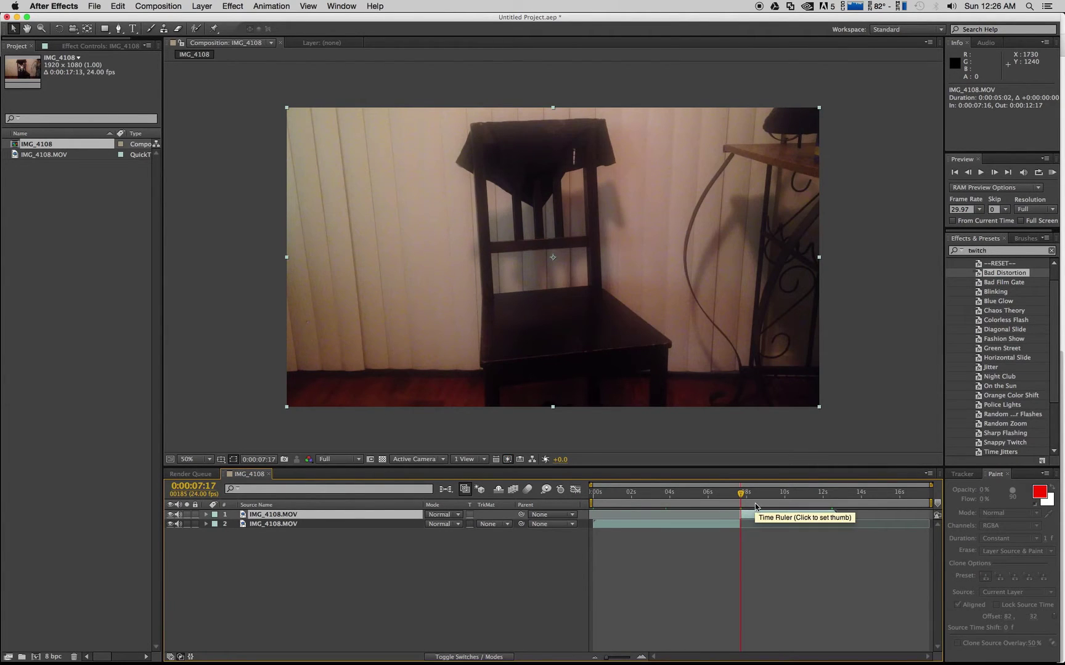
# Add a new adjustment layer trimmed to 15 frames, from 7:07 to 7:21
pyautogui.click(199, 6)
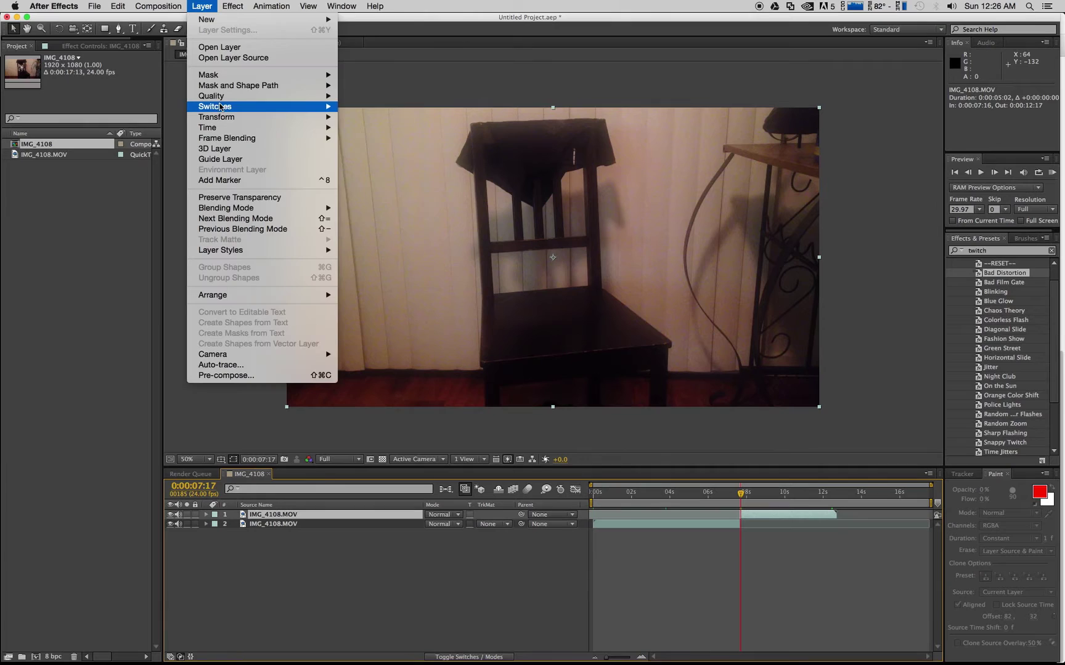
pyautogui.moveTo(216, 96)
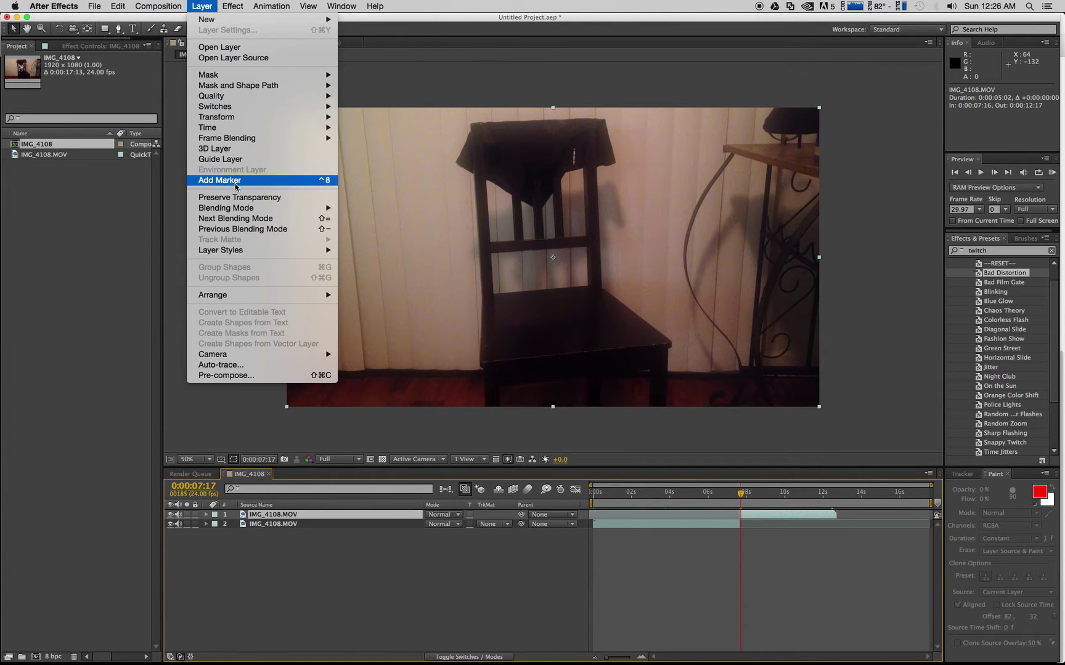
pyautogui.moveTo(217, 20)
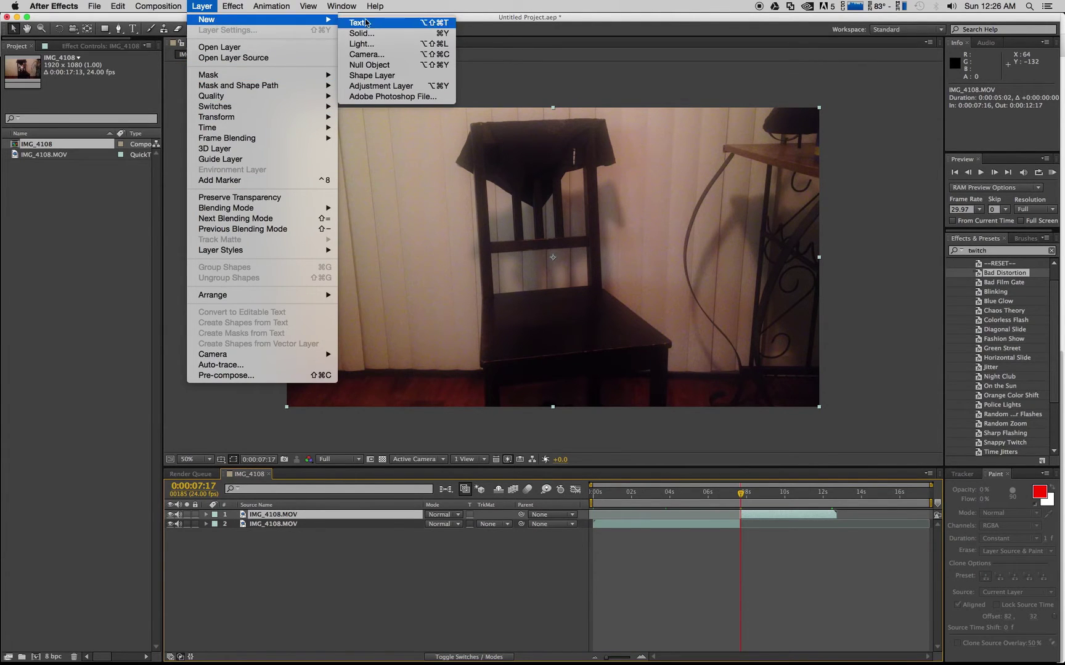
pyautogui.click(379, 98)
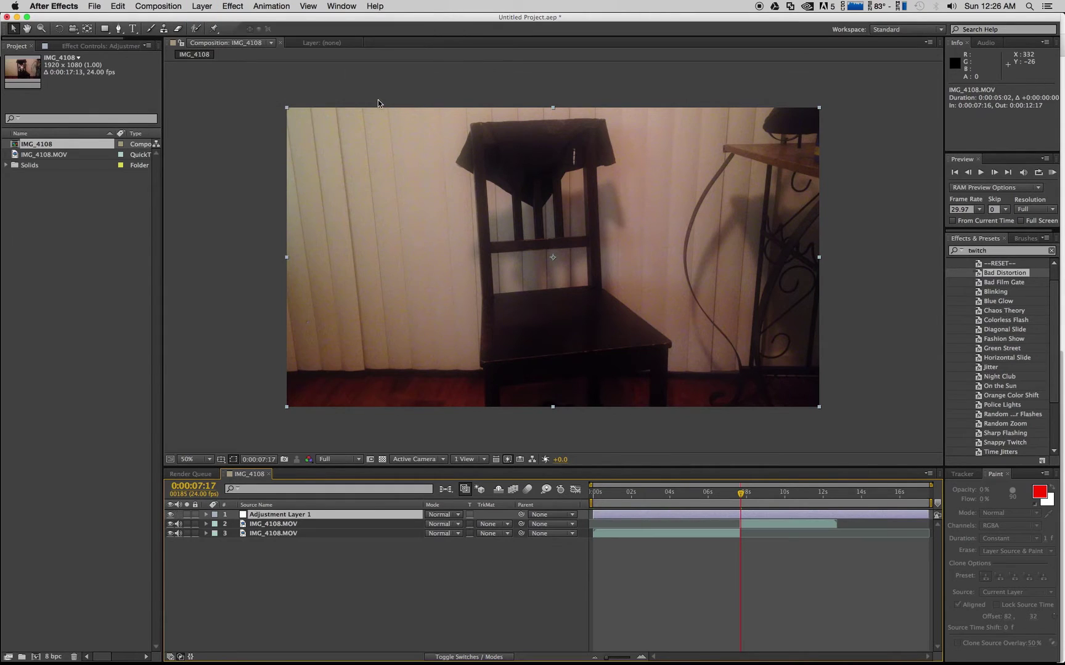
pyautogui.moveTo(593, 514); pyautogui.dragTo(729, 514)
pyautogui.moveTo(930, 516); pyautogui.dragTo(735, 515)
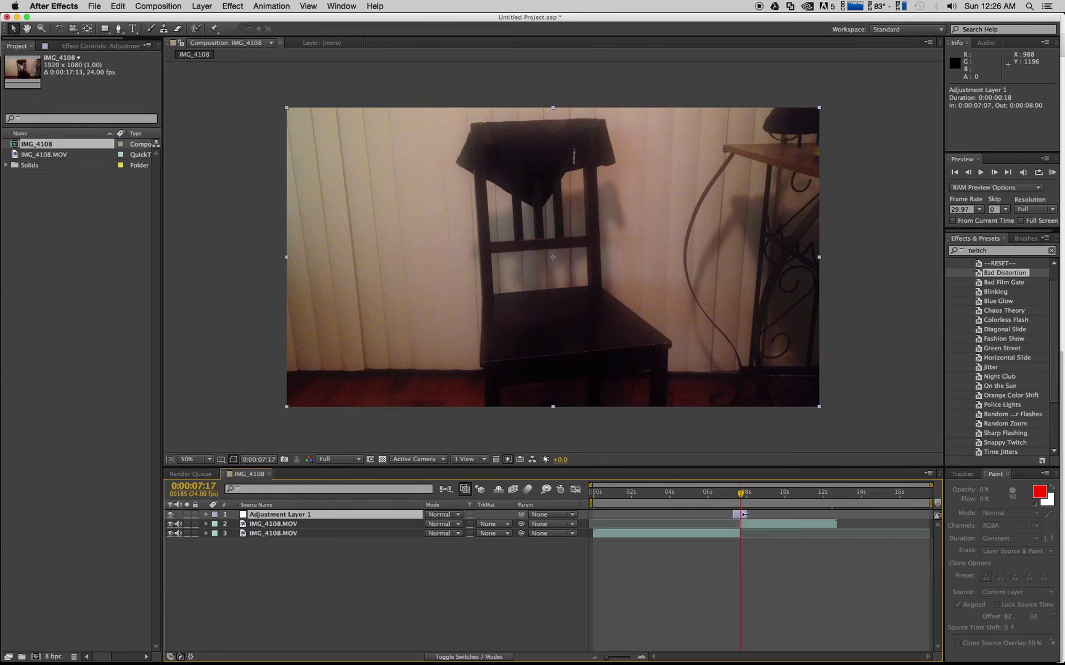
pyautogui.moveTo(744, 514); pyautogui.dragTo(741, 497)
# Apply the last Twitch TRANSITION preset to Adjustment Layer 1
pyautogui.click(979, 242)
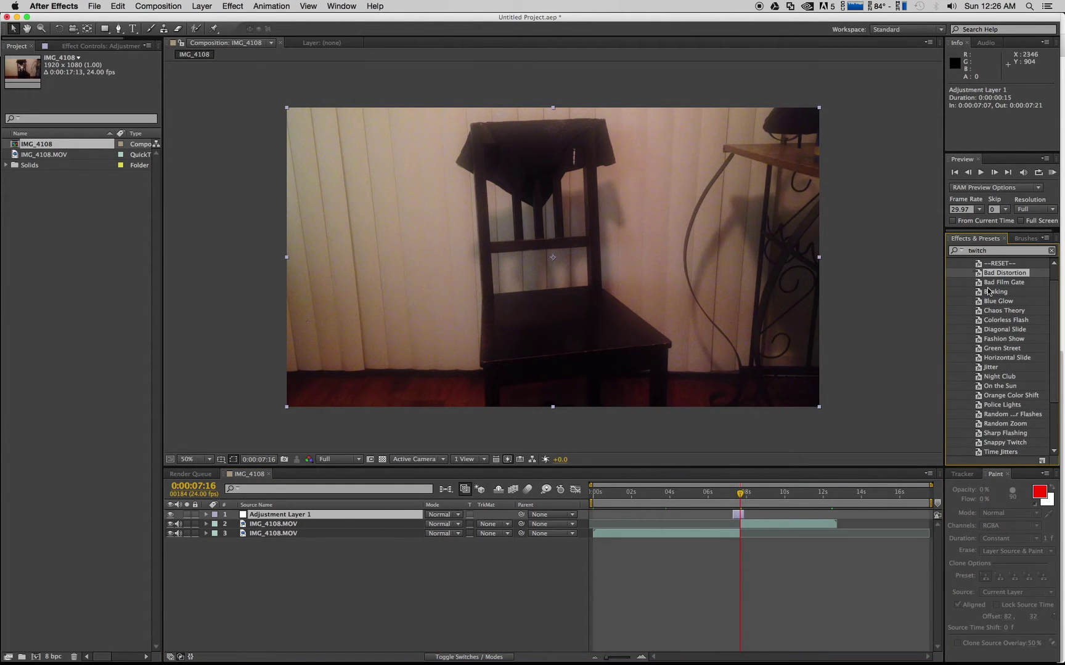
pyautogui.scroll(-1, 1027, 338)
pyautogui.scroll(-5, 1027, 336)
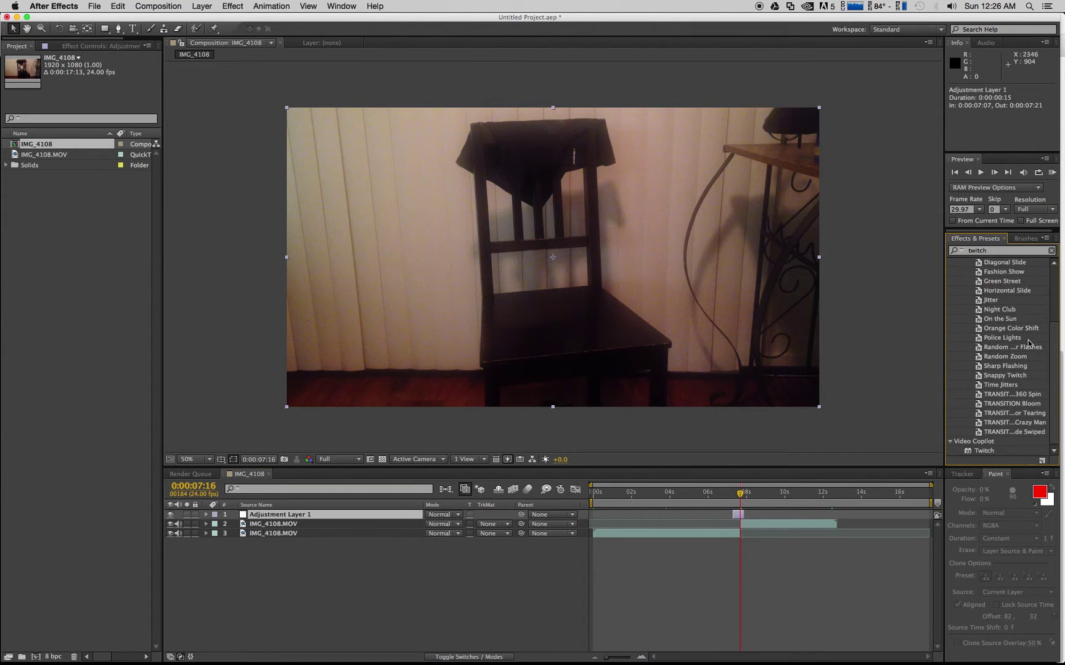
pyautogui.click(1021, 433)
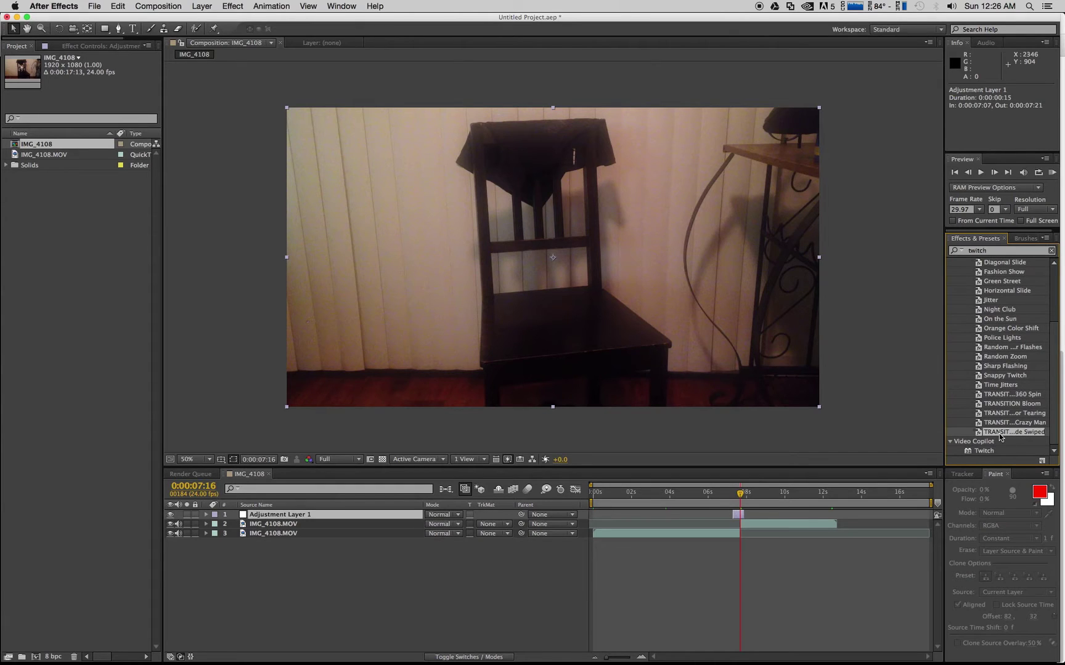
pyautogui.moveTo(1009, 437); pyautogui.dragTo(327, 517)
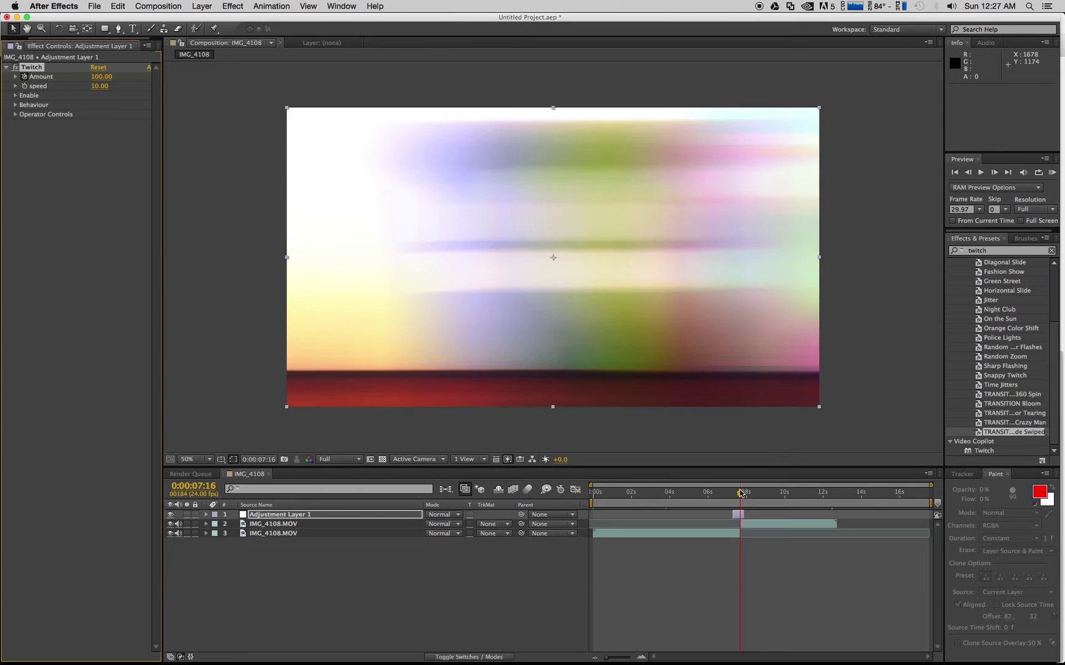
# Set the work area to 6:21–8:04 and RAM-preview the Twitch glitch over the cut
pyautogui.moveTo(589, 503); pyautogui.dragTo(727, 509)
pyautogui.moveTo(924, 503); pyautogui.dragTo(752, 504)
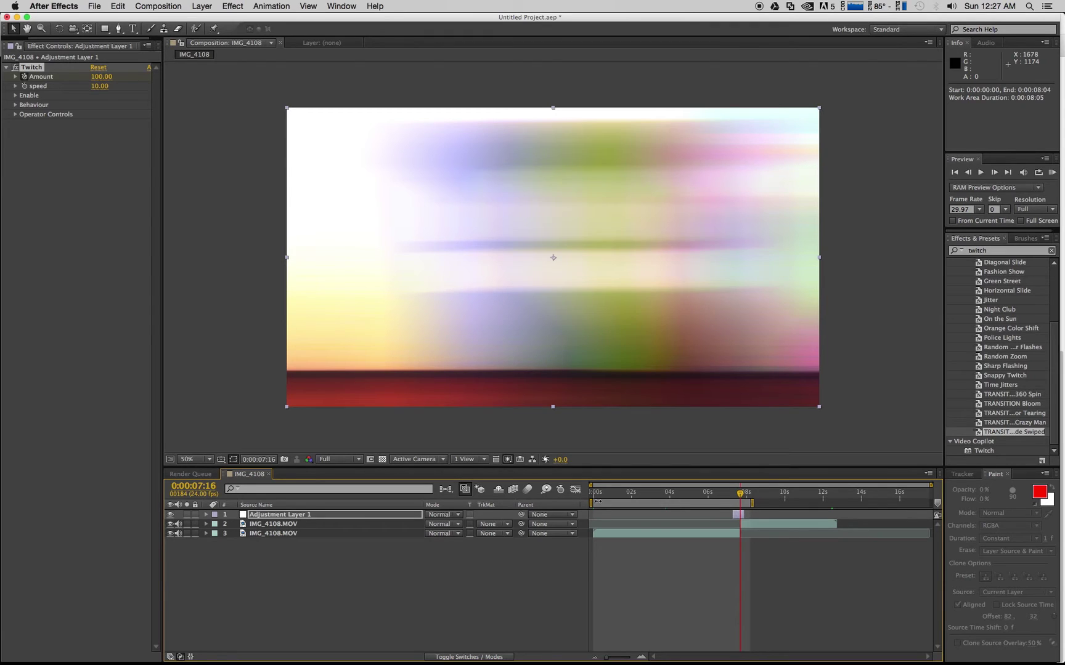
pyautogui.moveTo(591, 503); pyautogui.dragTo(724, 503)
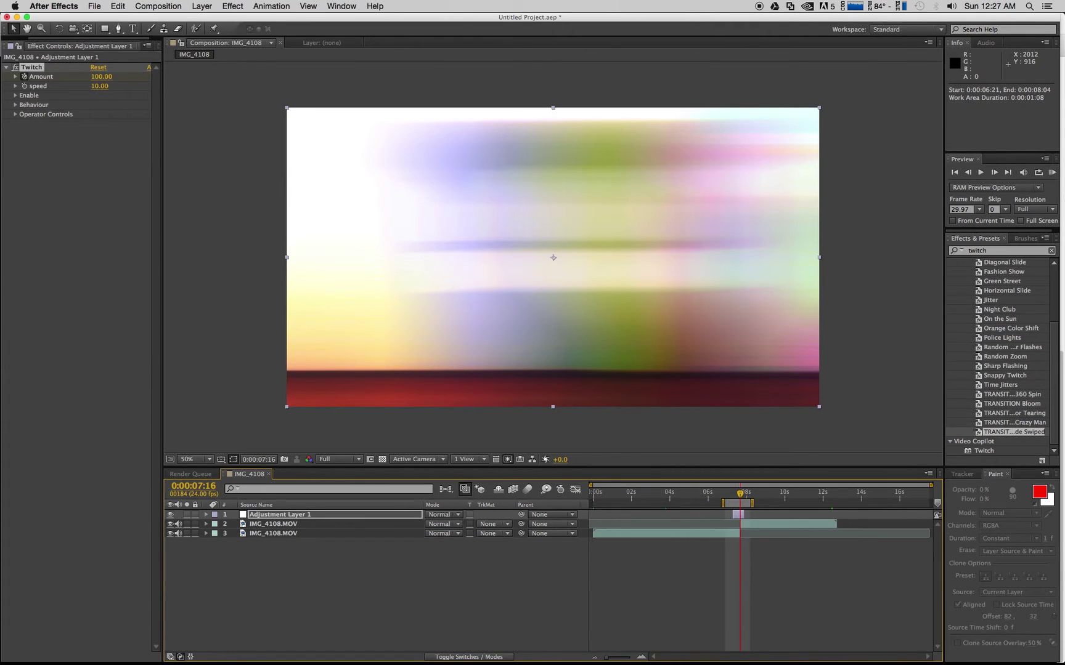
pyautogui.click(1052, 173)
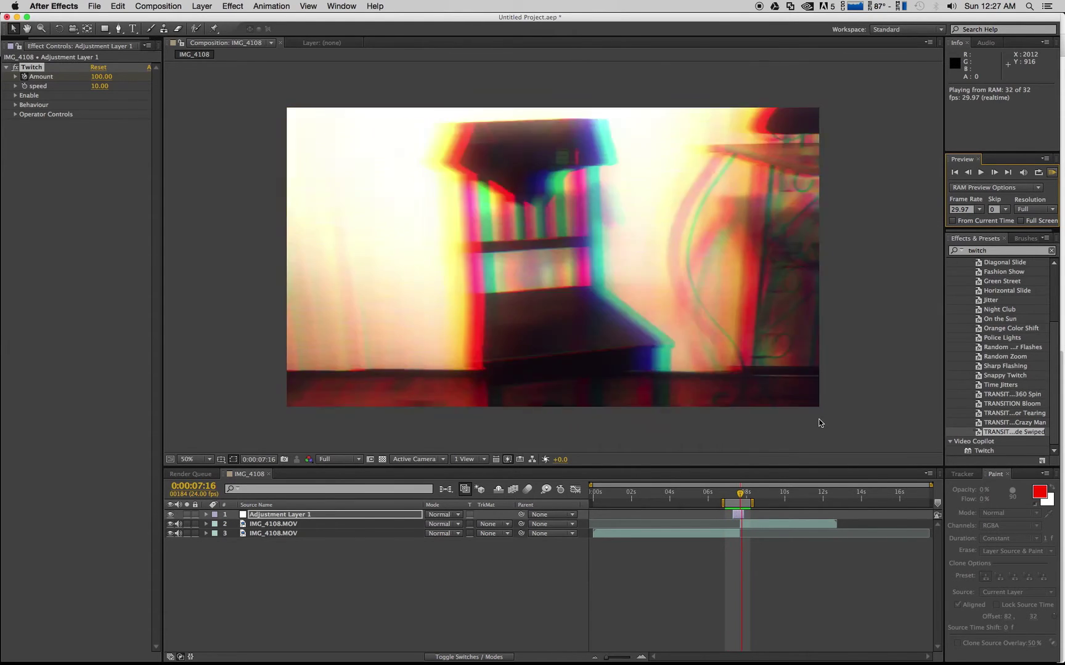
# Stop the preview and expand Twitch's Amount, Behaviour, Ease In and Operator Controls settings
pyautogui.click(312, 243)
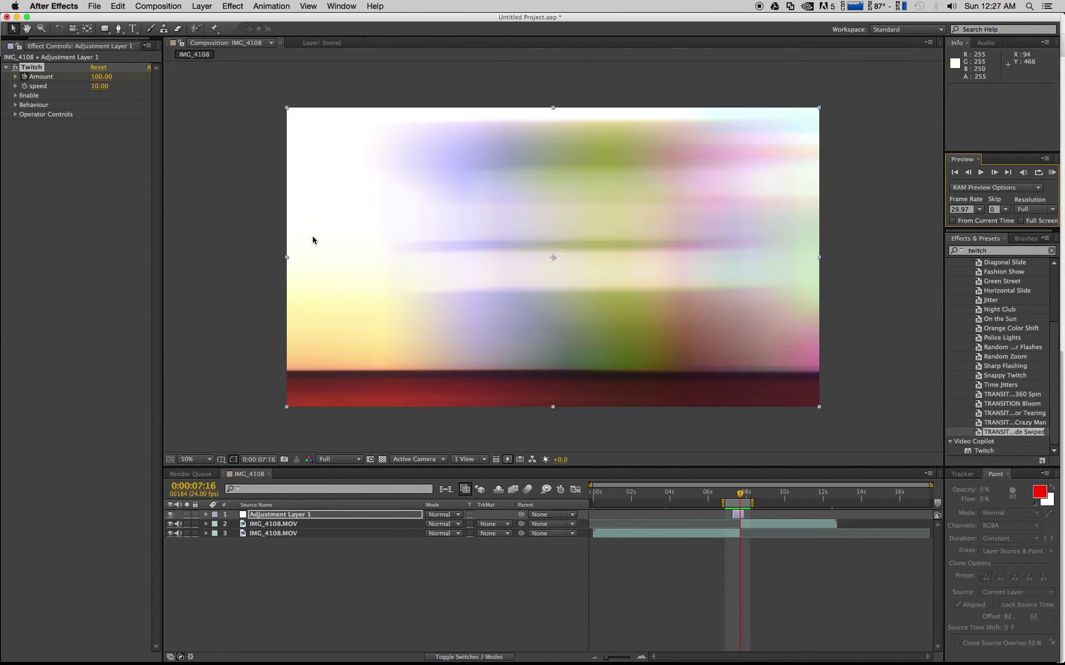
pyautogui.click(16, 76)
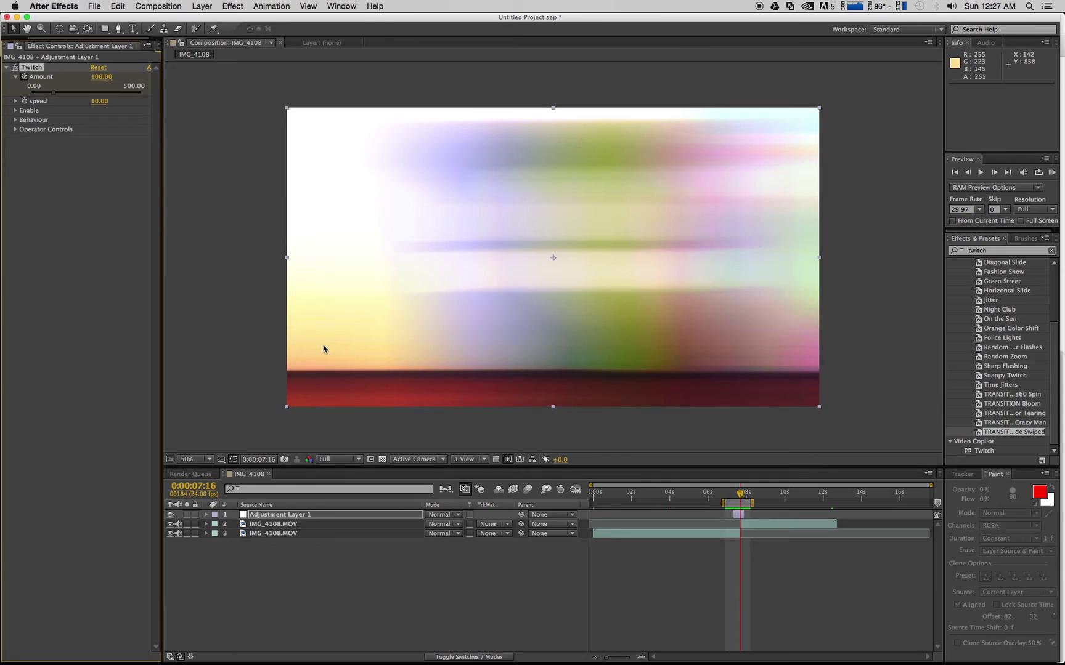
pyautogui.click(16, 118)
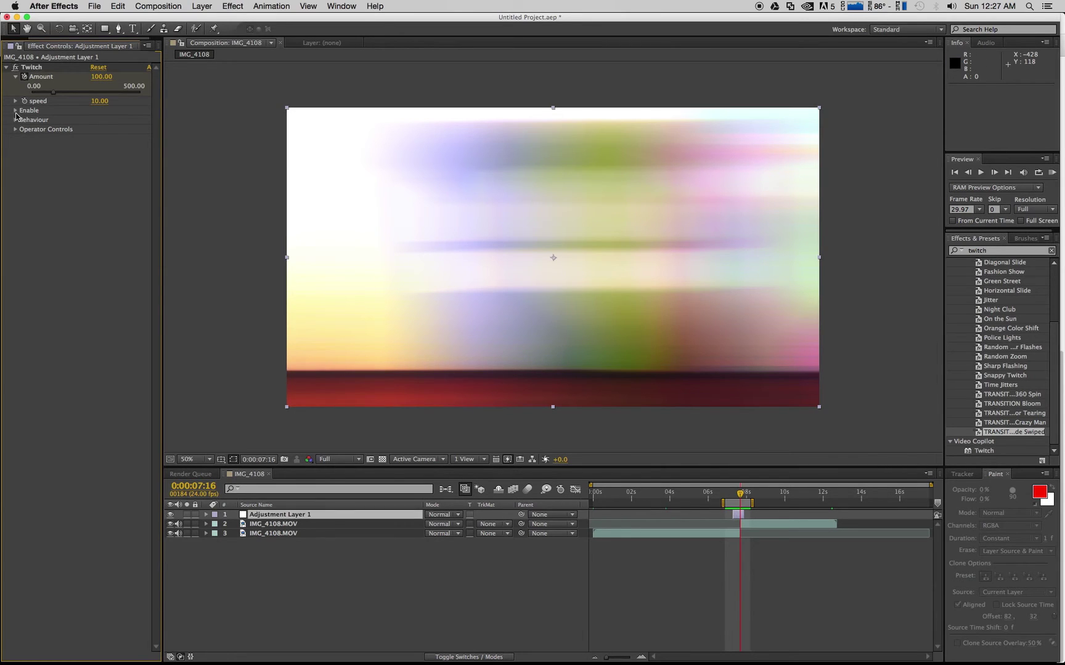
pyautogui.click(15, 119)
pyautogui.click(25, 129)
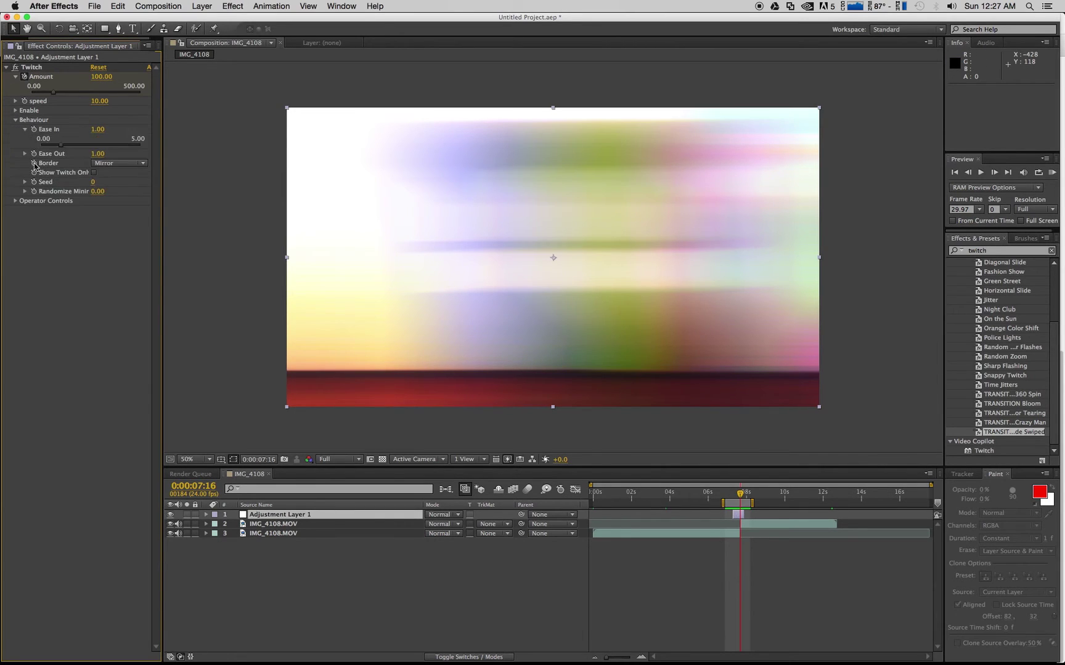
pyautogui.click(16, 201)
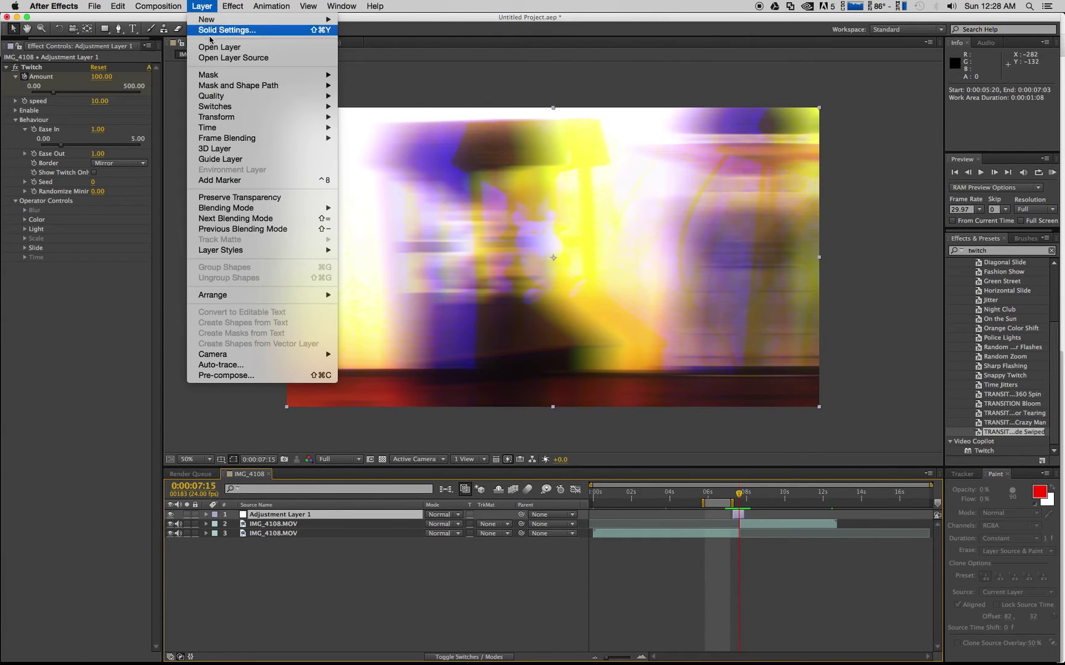
# Drag the Bad Distortion preset from Effects & Presets onto Adjustment Layer 2
pyautogui.moveTo(206, 20)
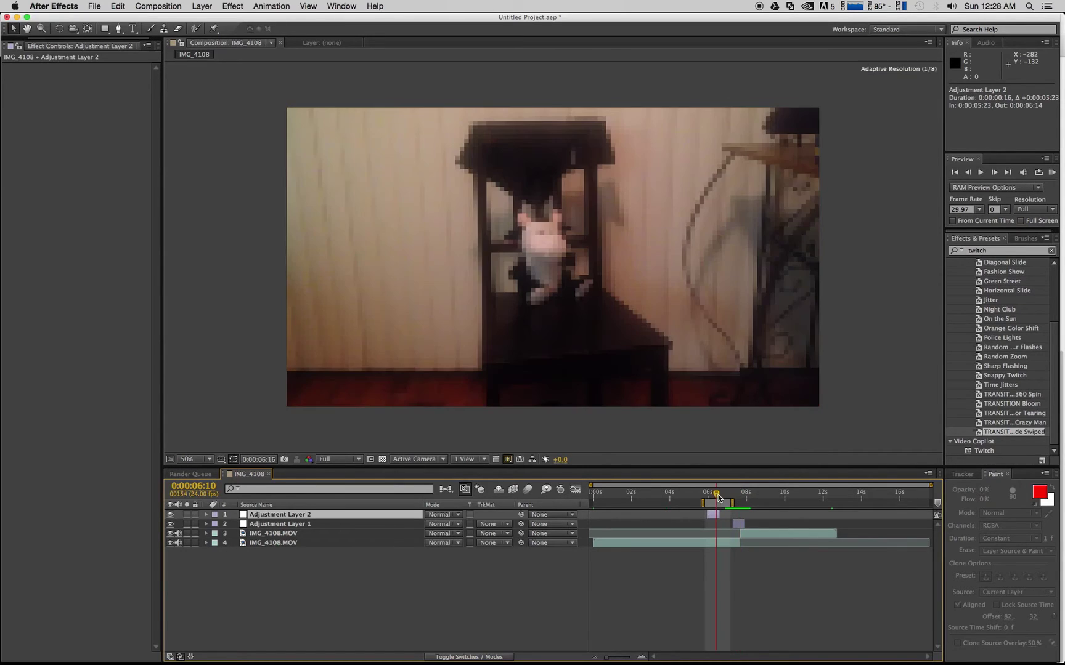
pyautogui.scroll(3, 1011, 339)
pyautogui.scroll(3, 1011, 339)
pyautogui.click(1011, 292)
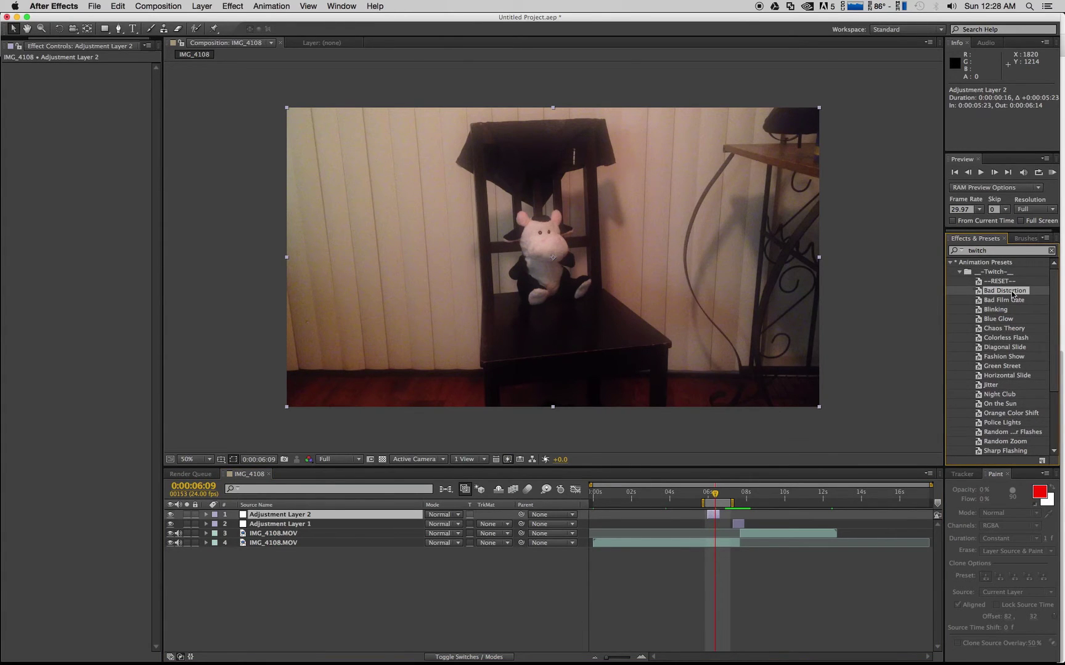
pyautogui.moveTo(992, 292); pyautogui.dragTo(750, 502)
# RAM-preview the Bad Distortion flicker, stop it, and move the work-area start earlier, toward 4 seconds
pyautogui.click(1052, 173)
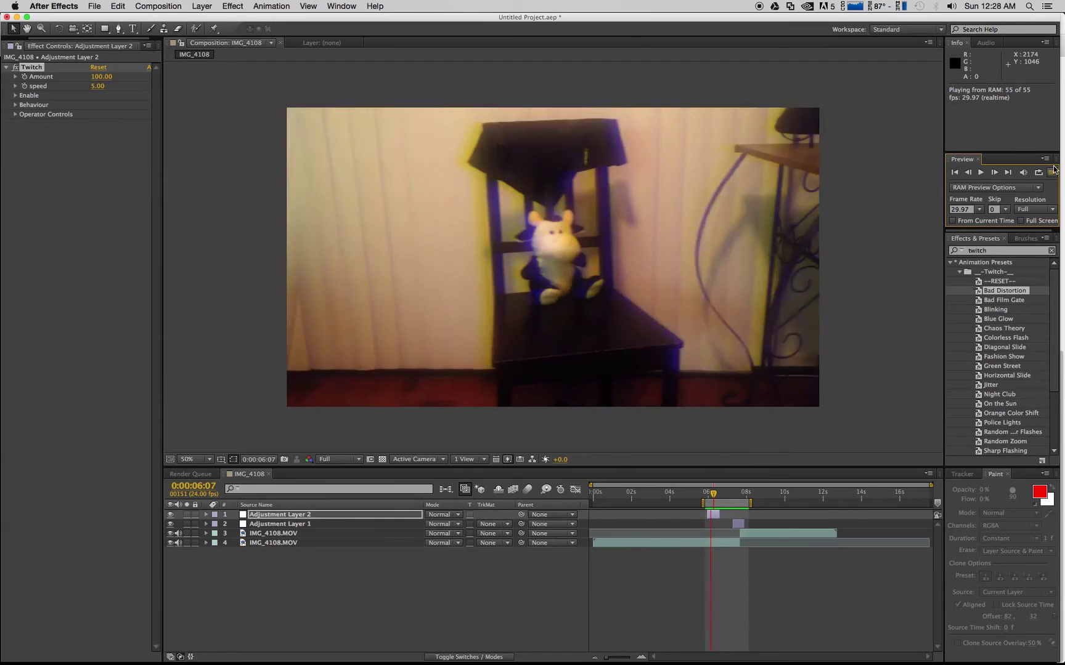
pyautogui.click(770, 239)
pyautogui.moveTo(706, 503); pyautogui.dragTo(729, 513)
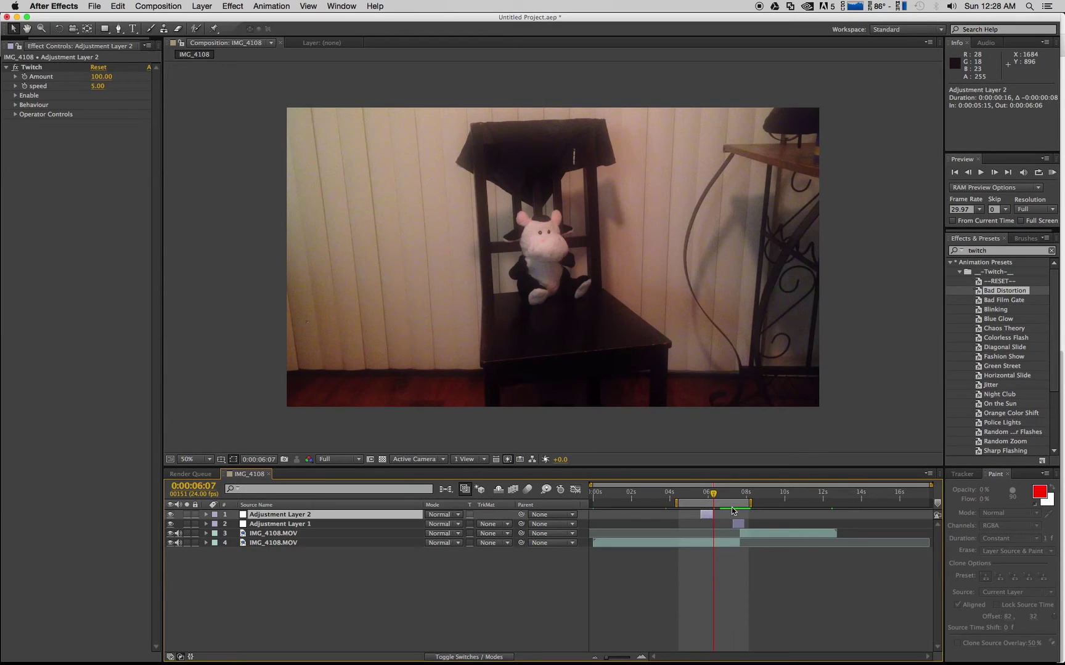
# Duplicate Adjustment Layer 2, shift the copy to start at 0:00:04:17, and RAM-preview it
pyautogui.press('super+d')
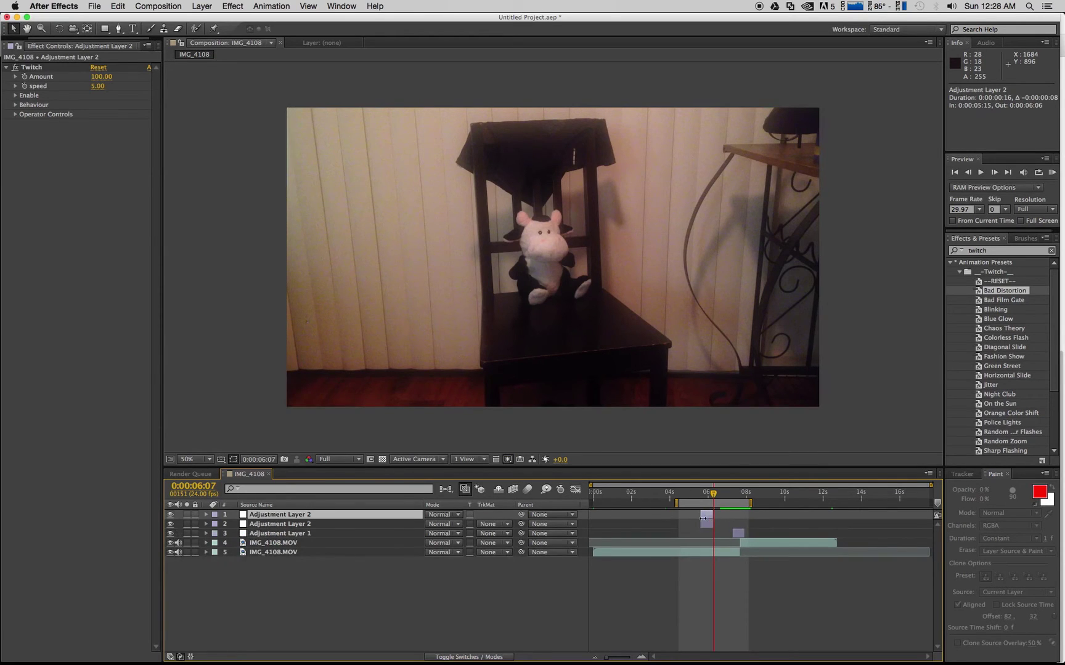
pyautogui.moveTo(701, 519); pyautogui.dragTo(667, 504)
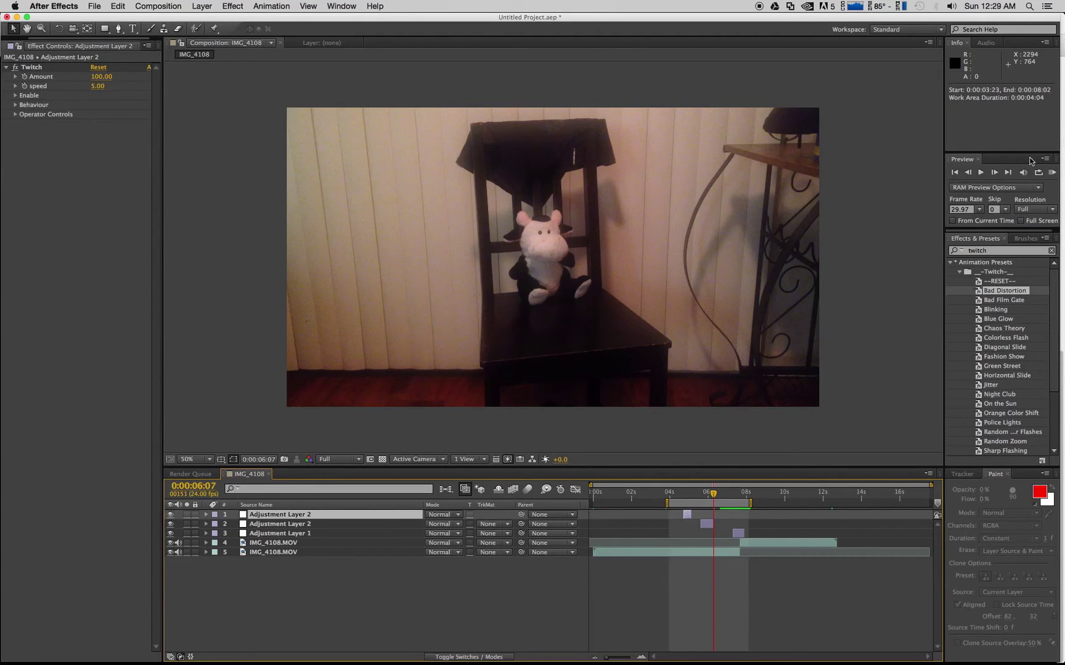
pyautogui.click(1052, 173)
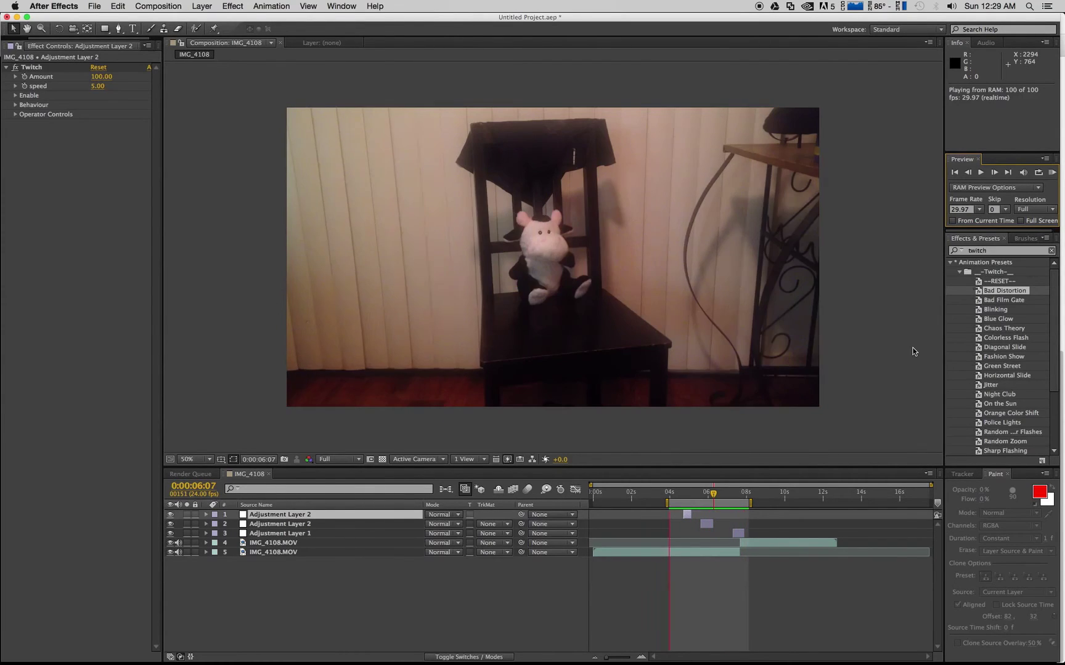
# Extend the work area end to 0:00:09:23, move the playhead to 8 s, and RAM-preview the glitches
pyautogui.click(1052, 173)
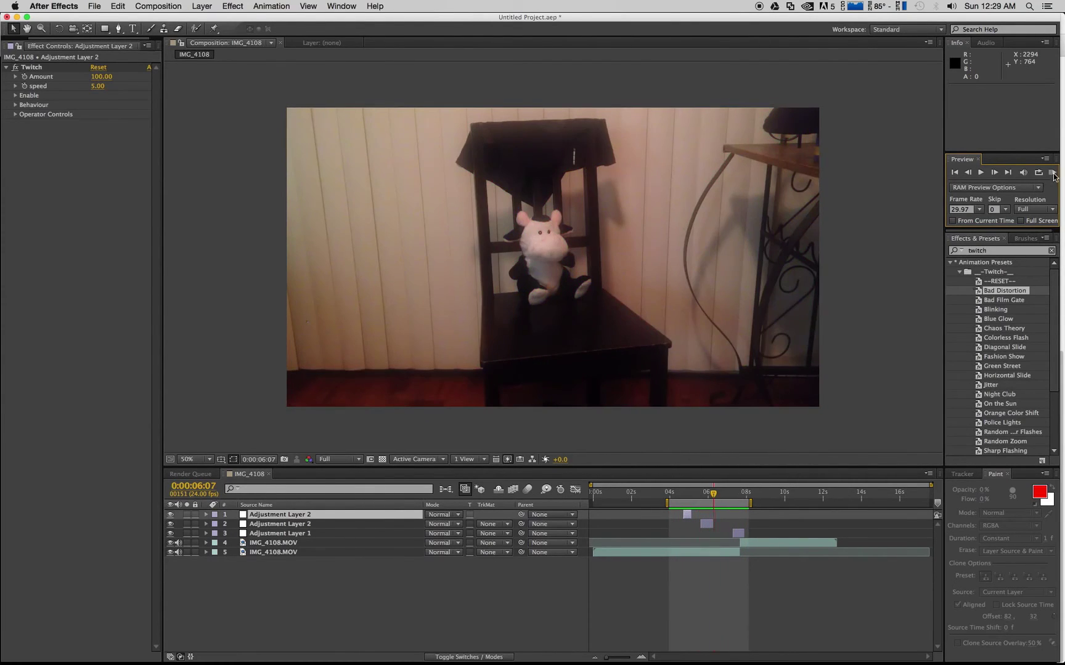
pyautogui.moveTo(751, 504); pyautogui.dragTo(786, 503)
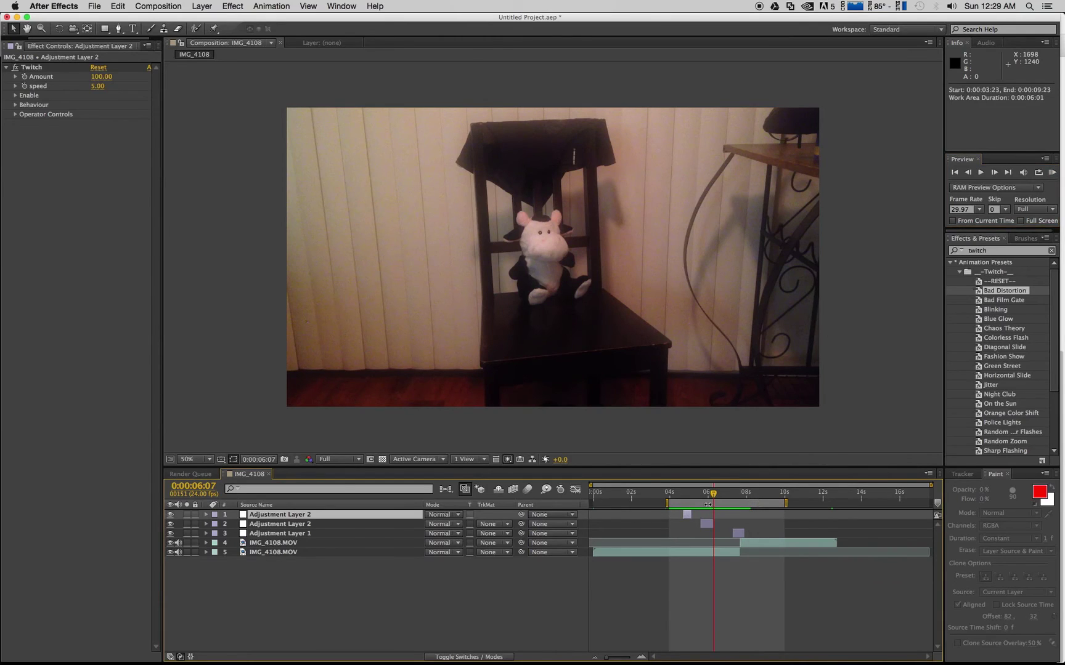
pyautogui.moveTo(715, 497); pyautogui.dragTo(749, 498)
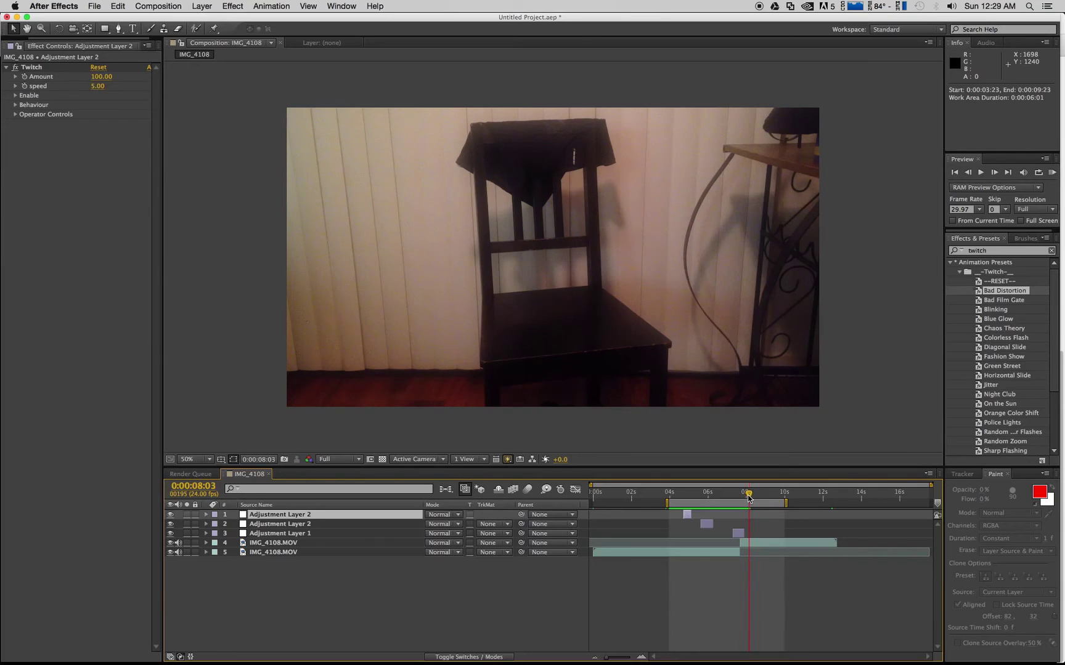
pyautogui.click(1052, 173)
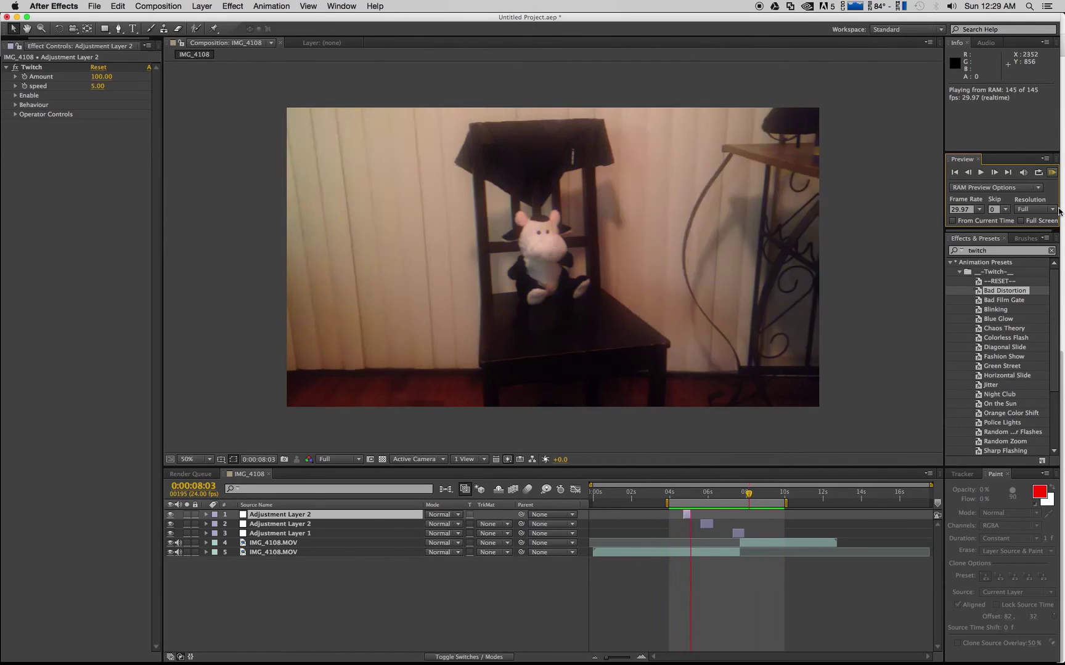
pyautogui.click(674, 321)
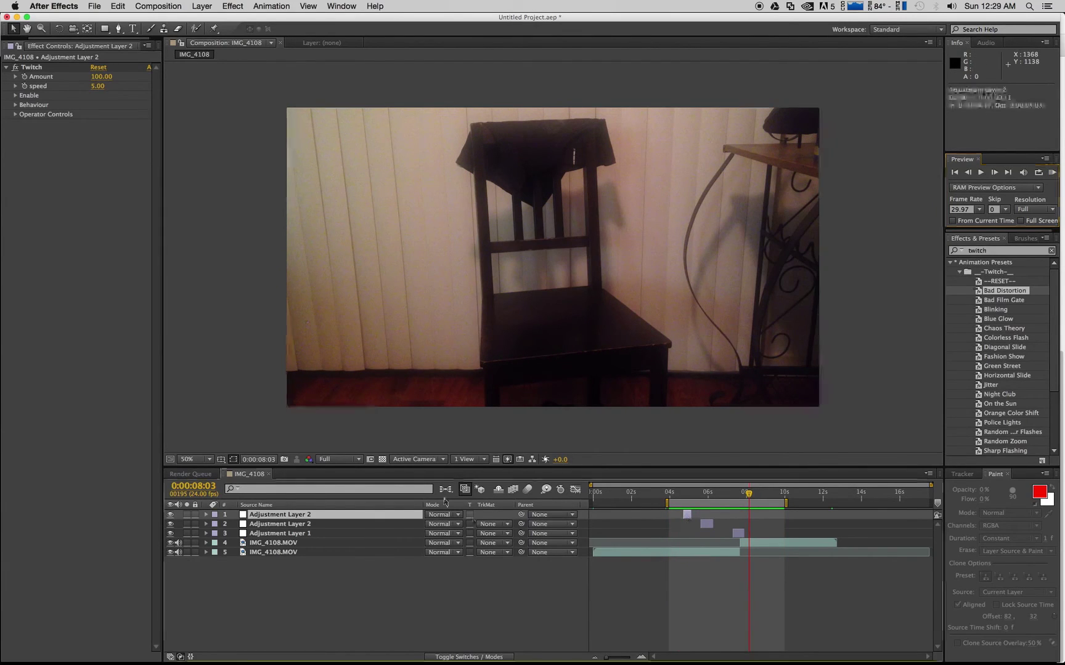
# Expand the Twitch effect's Behaviour and Operator Controls groups in Effect Controls
pyautogui.click(31, 68)
pyautogui.click(16, 105)
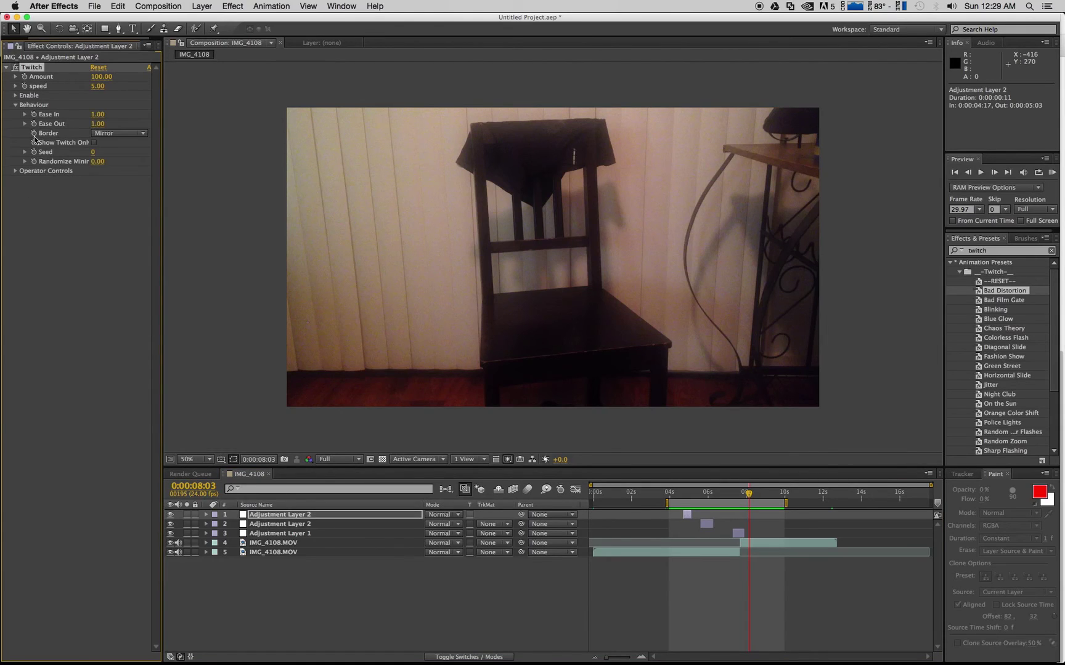
pyautogui.click(15, 171)
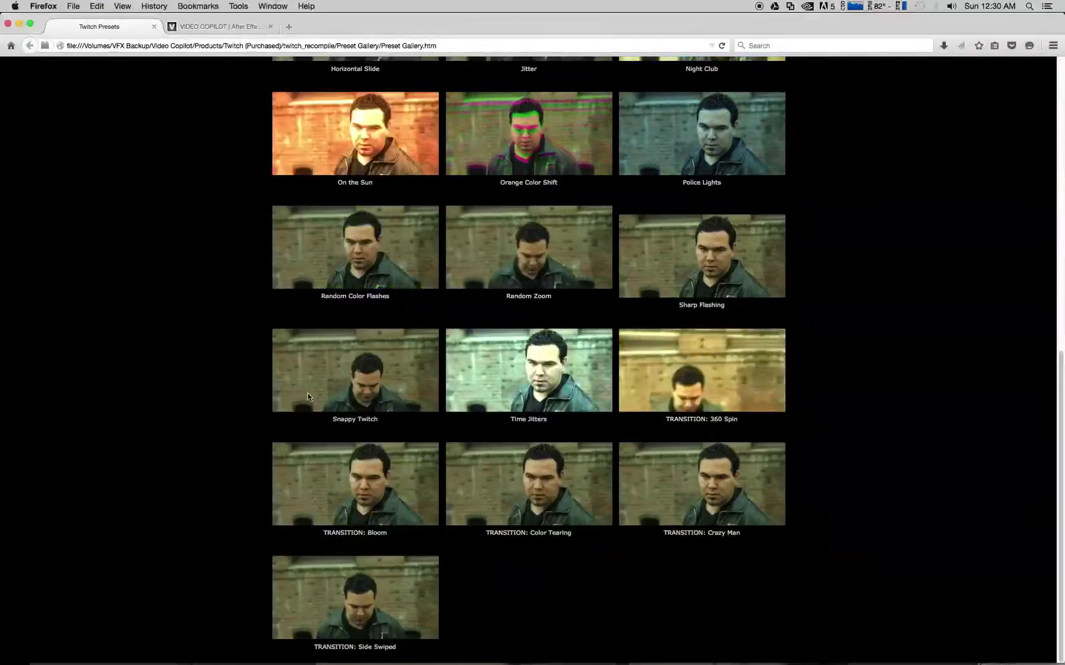
# Scroll through the Twitch Presets previews in Firefox, then bring up Mission Control
pyautogui.scroll(3, 603, 296)
pyautogui.scroll(10, 604, 297)
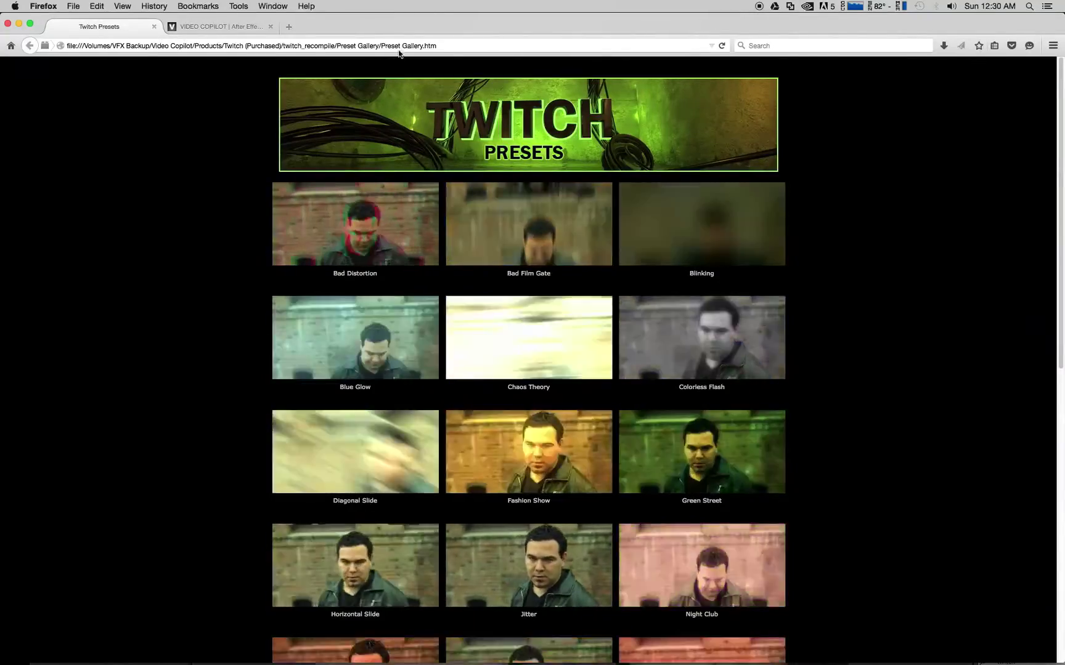
pyautogui.press('super+l')
pyautogui.click(629, 207)
pyautogui.scroll(-2, 616, 203)
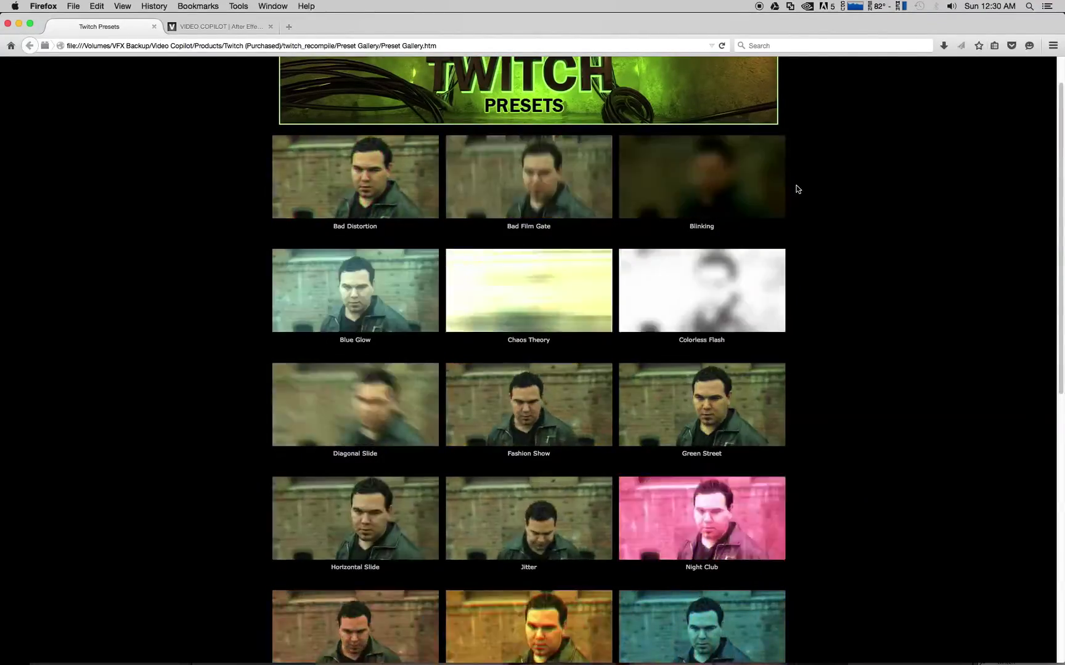
pyautogui.scroll(-1, 457, 212)
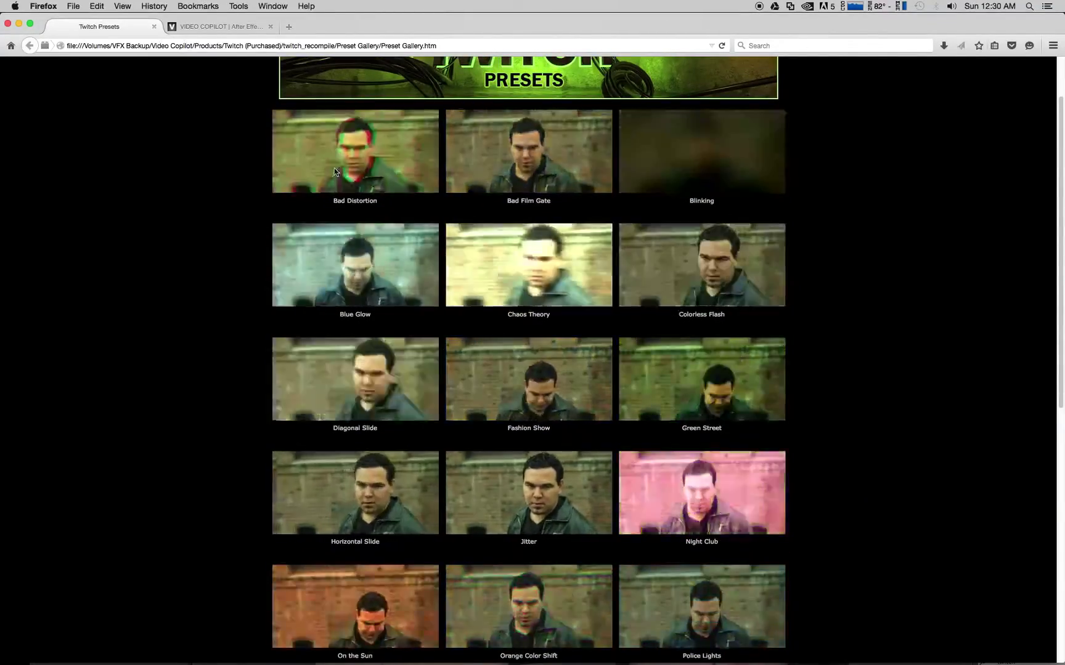
pyautogui.scroll(-10, 653, 523)
pyautogui.scroll(-4, 653, 523)
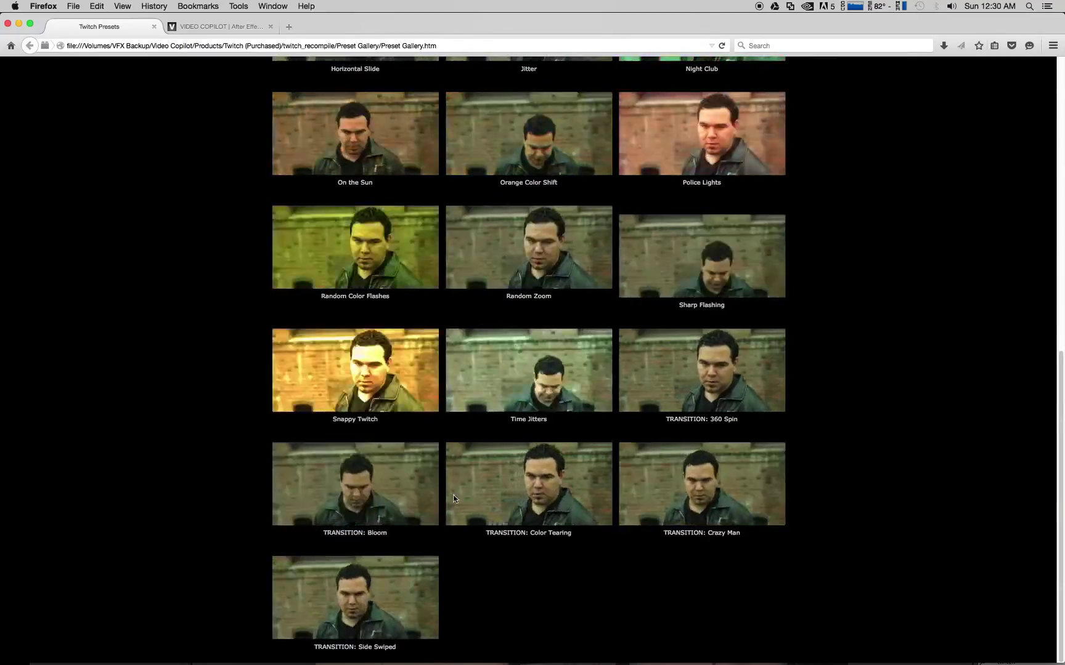
pyautogui.scroll(5, 401, 312)
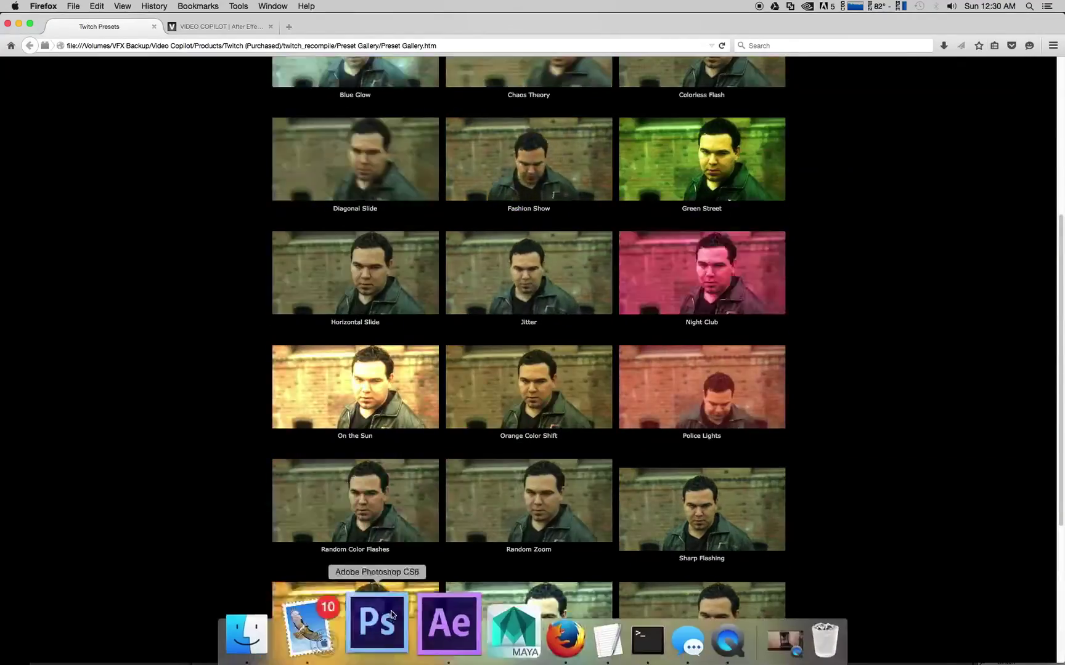
pyautogui.hotkey('ctrl', 'Up')
# Maximize After Effects, set the work area to 0:00:00:00–0:00:12:17, and add IMG_4108 to the Render Queue
pyautogui.click(327, 199)
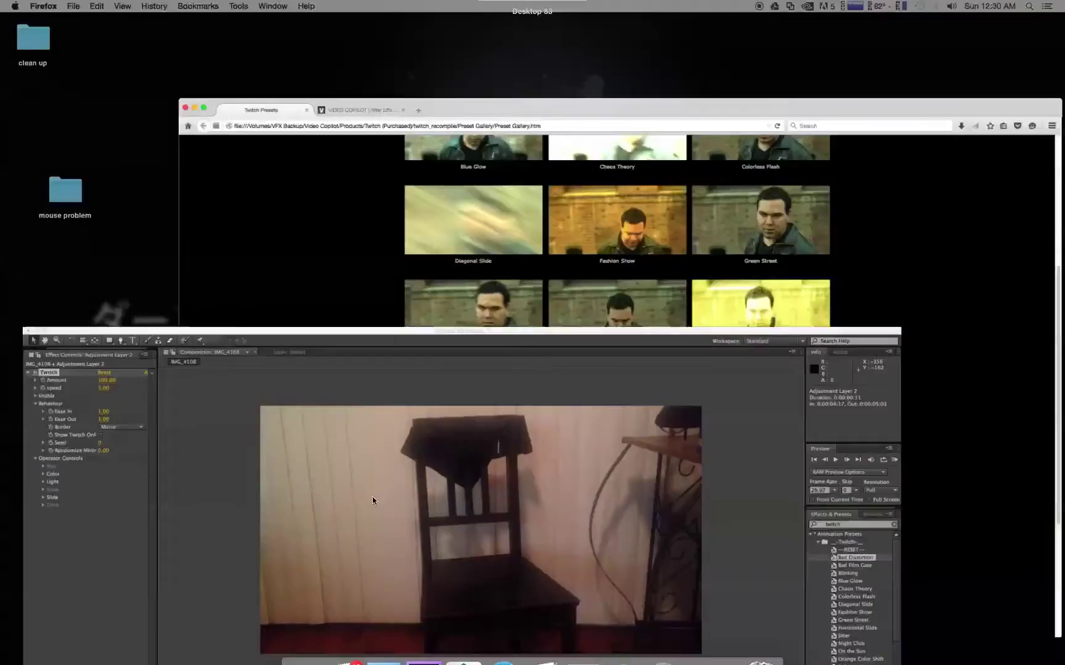
pyautogui.doubleClick(504, 435)
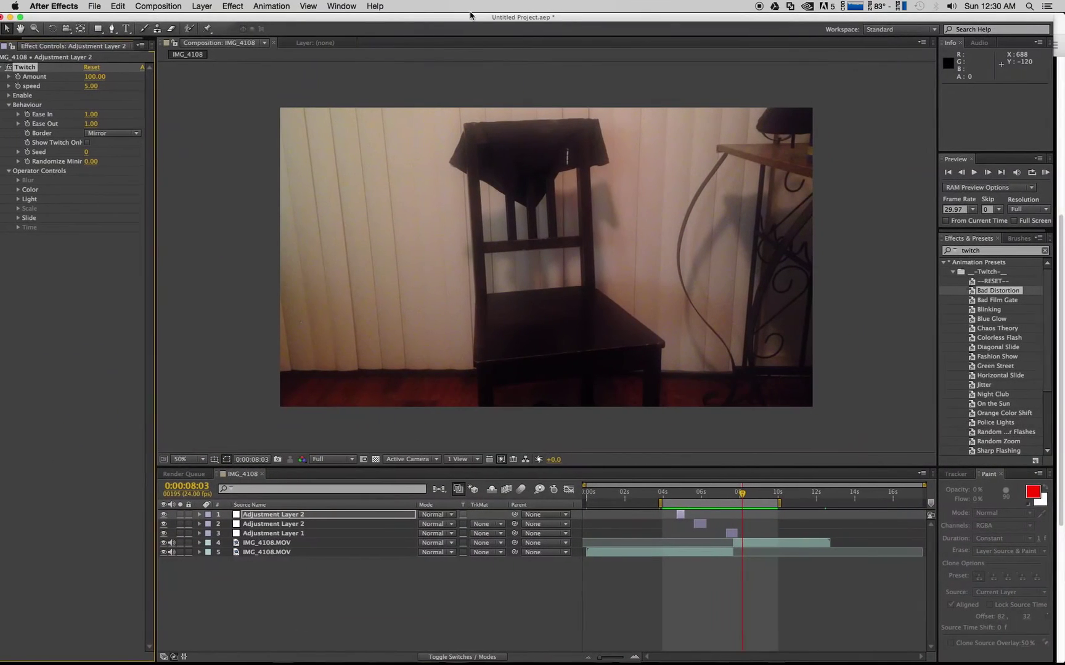
pyautogui.moveTo(663, 503); pyautogui.dragTo(588, 503)
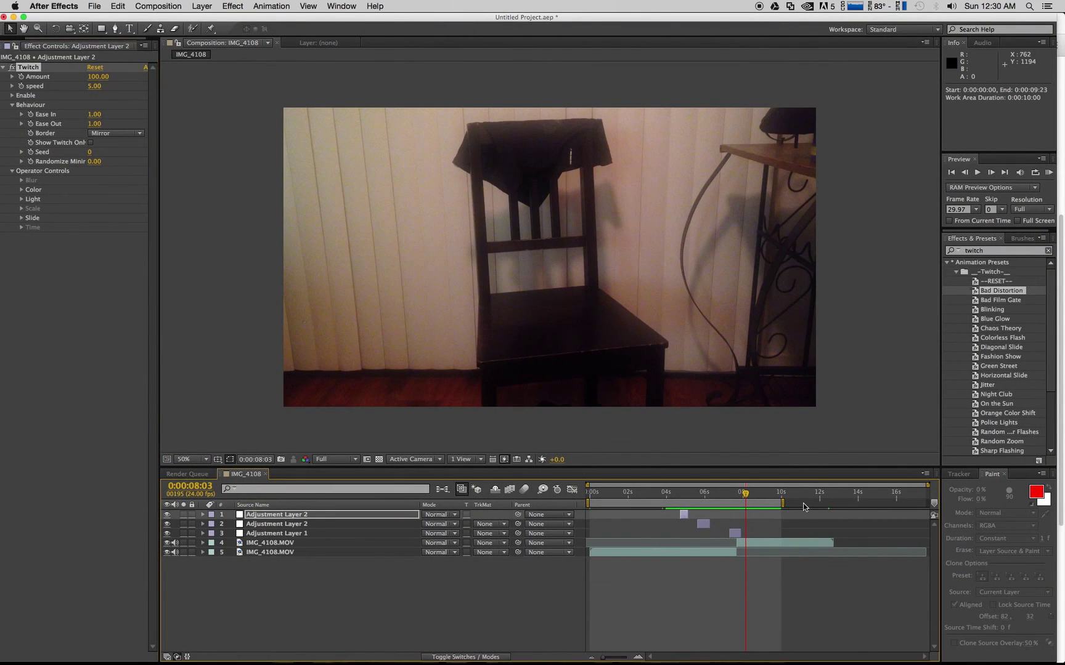
pyautogui.moveTo(783, 503); pyautogui.dragTo(834, 503)
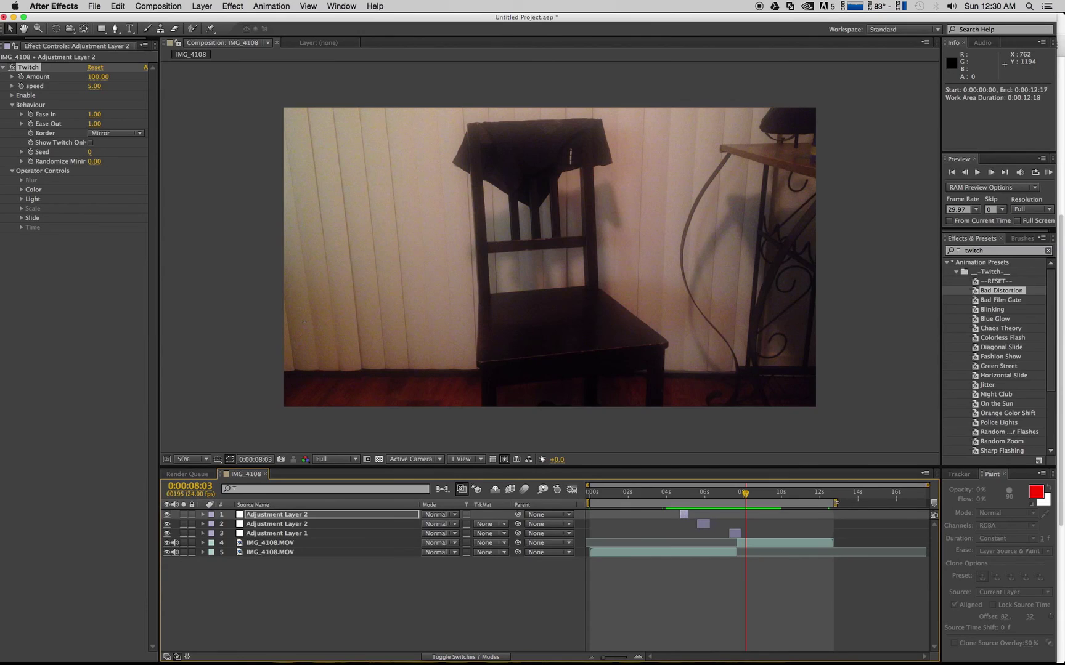
pyautogui.click(156, 6)
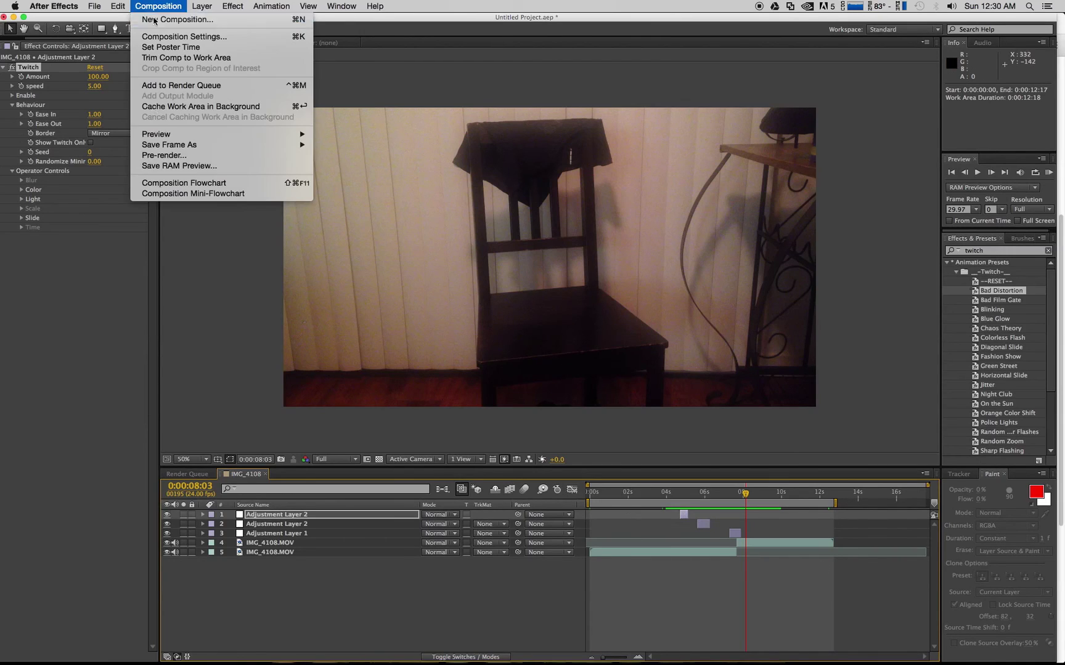
pyautogui.click(199, 87)
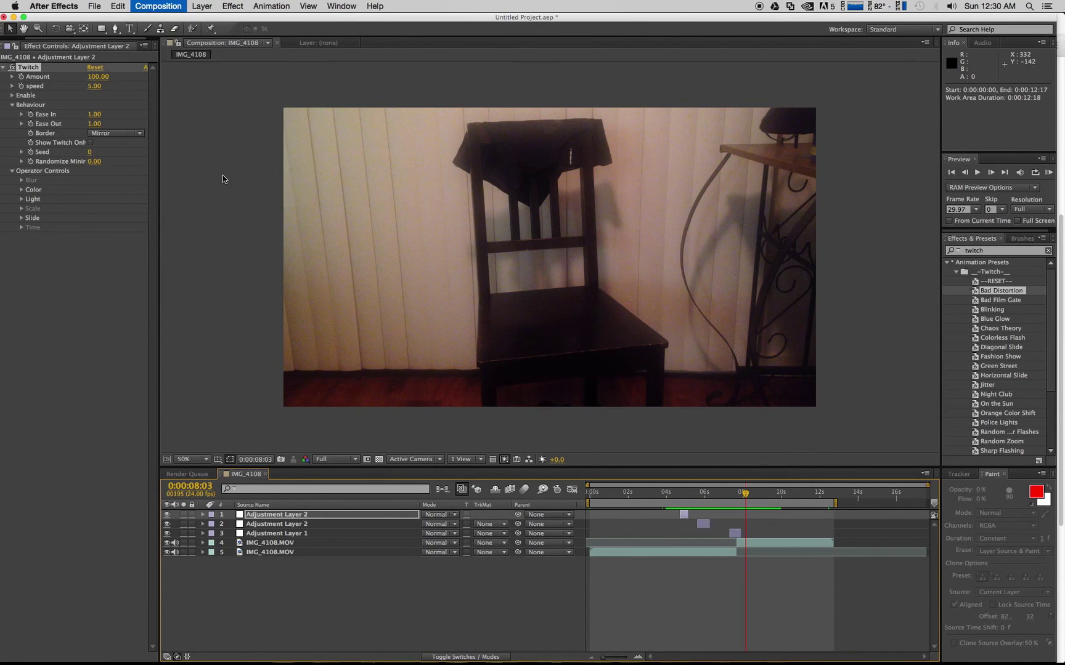